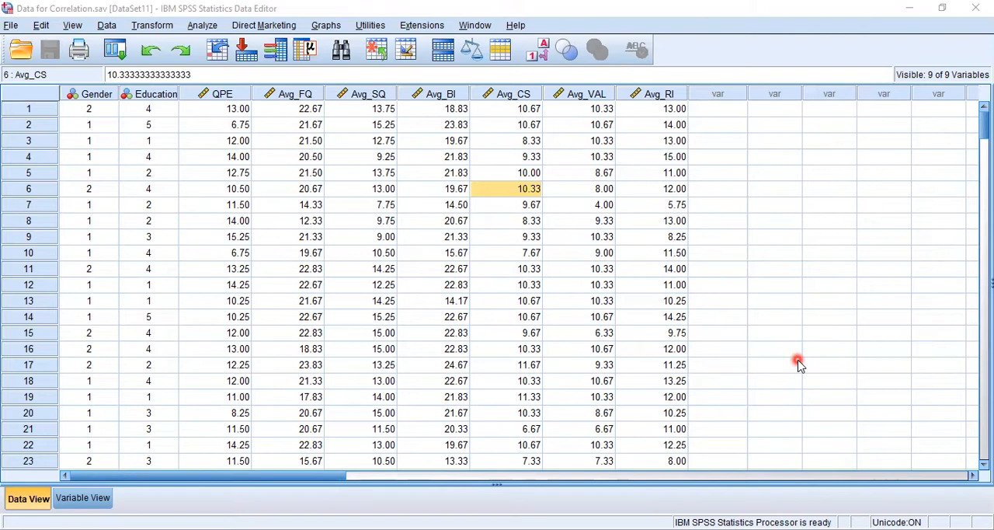
Step: Switch to the Excel workbook that holds the exported correlation table
click(788, 262)
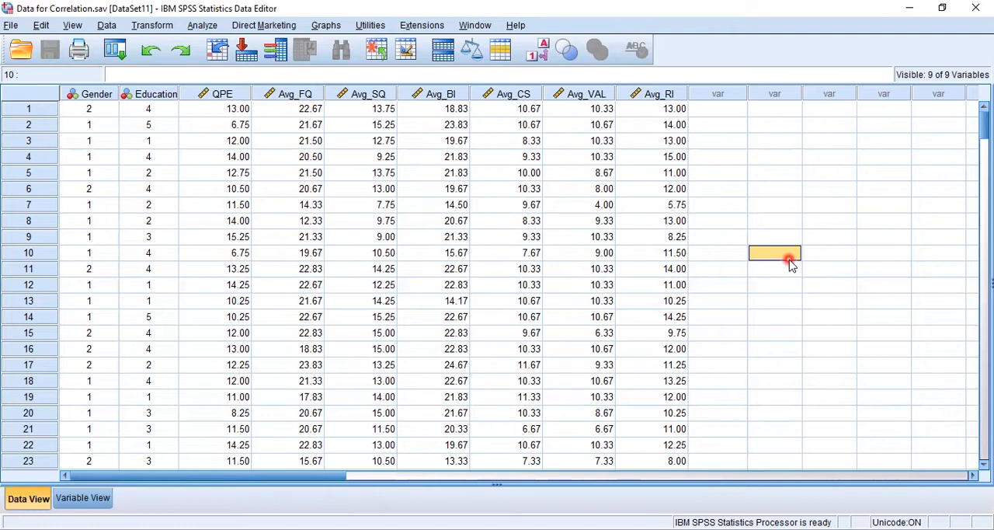
key(alt+Tab)
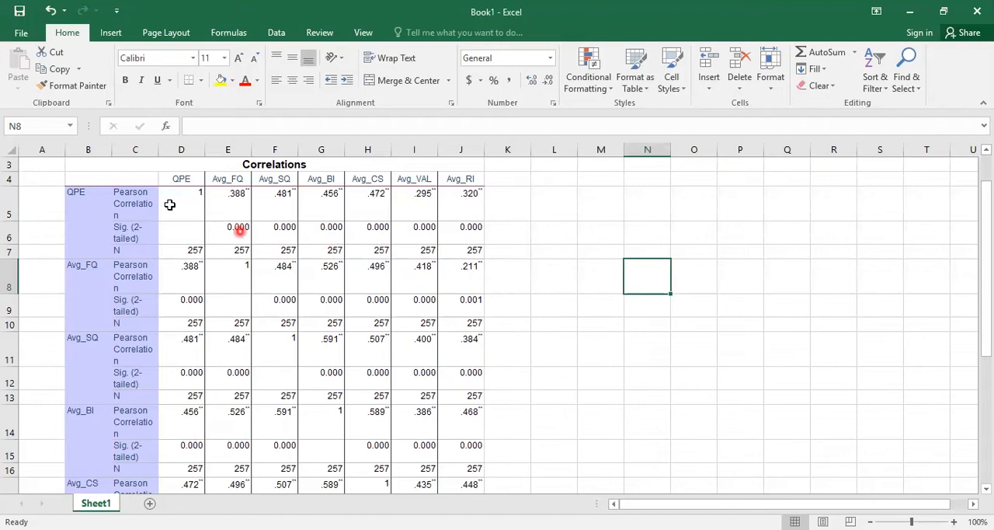
click(285, 352)
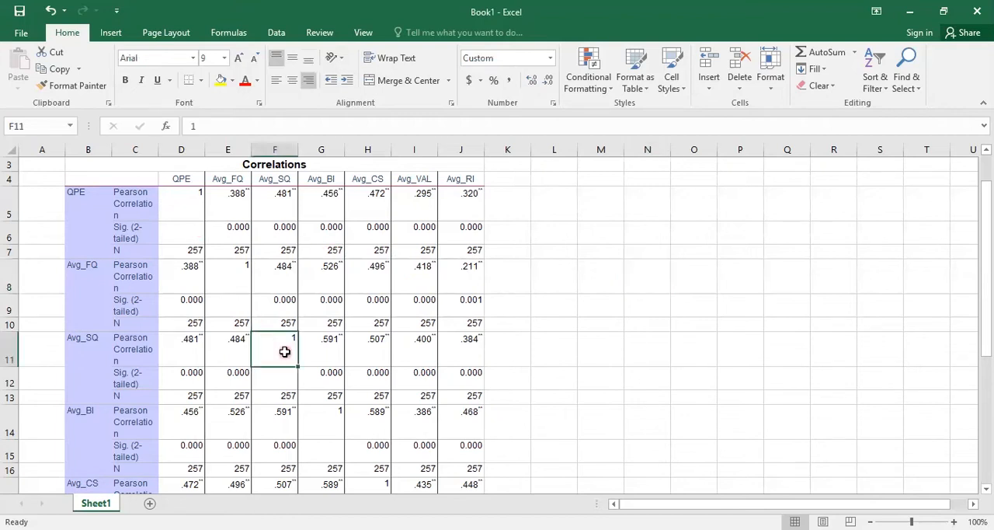
click(197, 206)
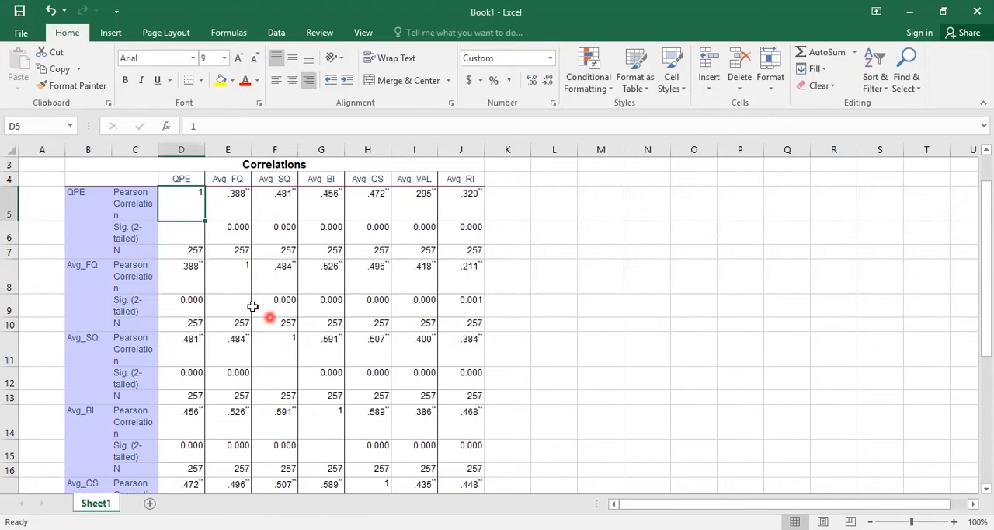
Step: Replace the correlation table's seven variable column headings with the numbers 1 to 7, and auto-fit the width of column C
click(178, 180)
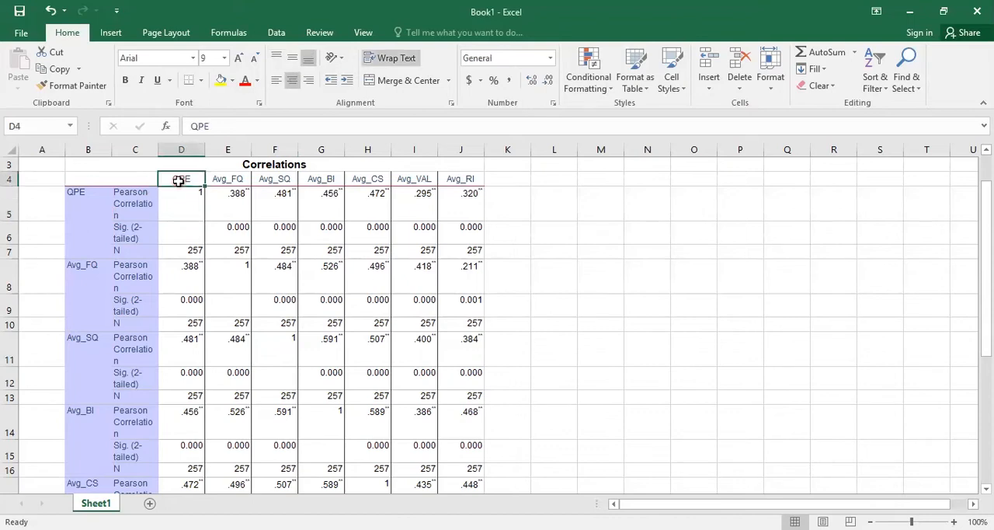
text(1)
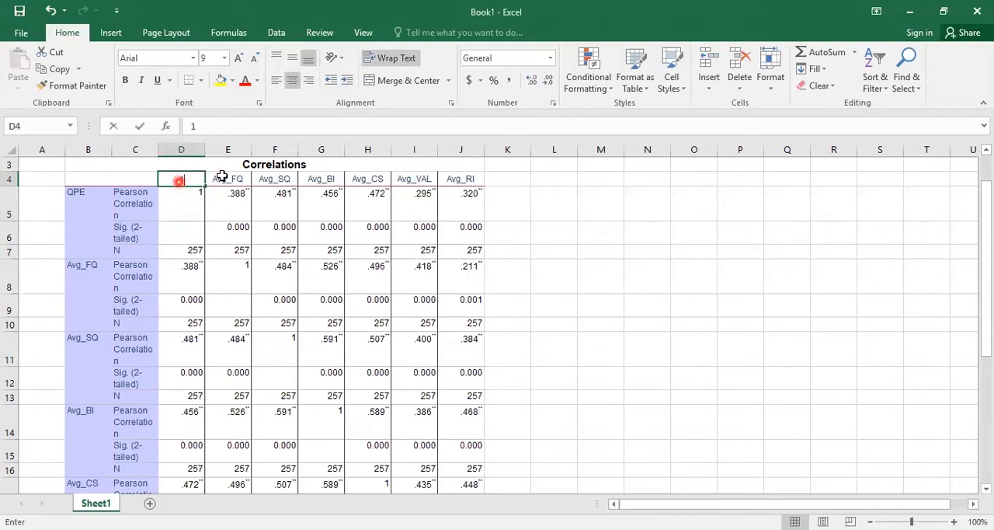
click(223, 177)
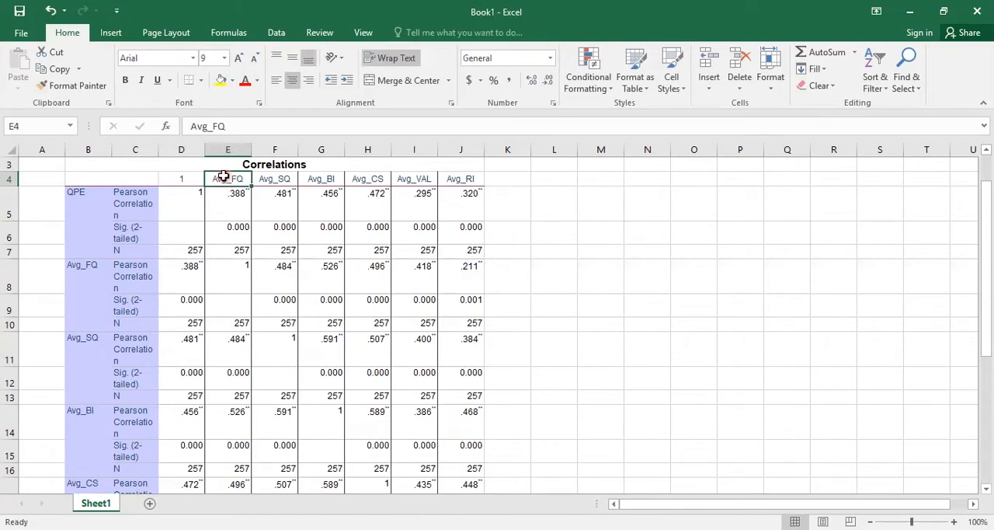
text(2)
click(277, 181)
text(3)
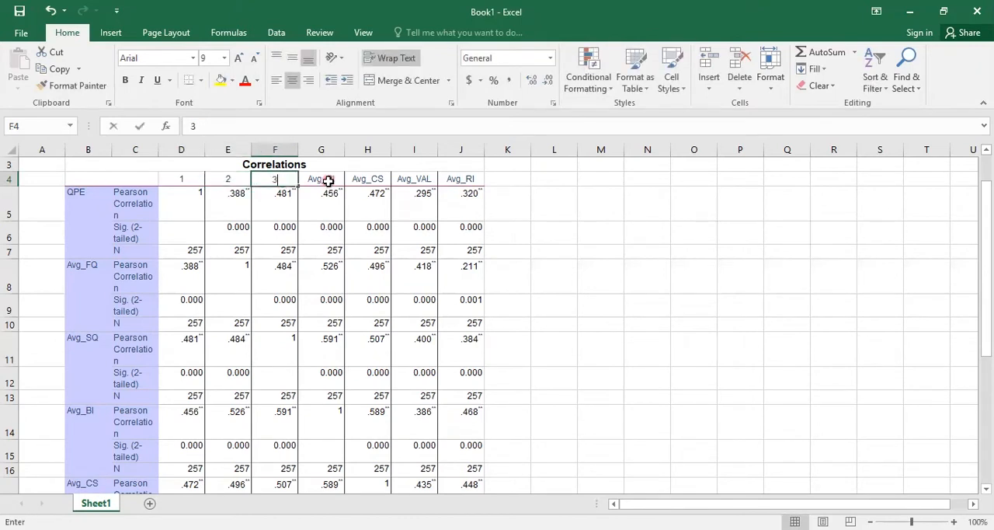
click(328, 181)
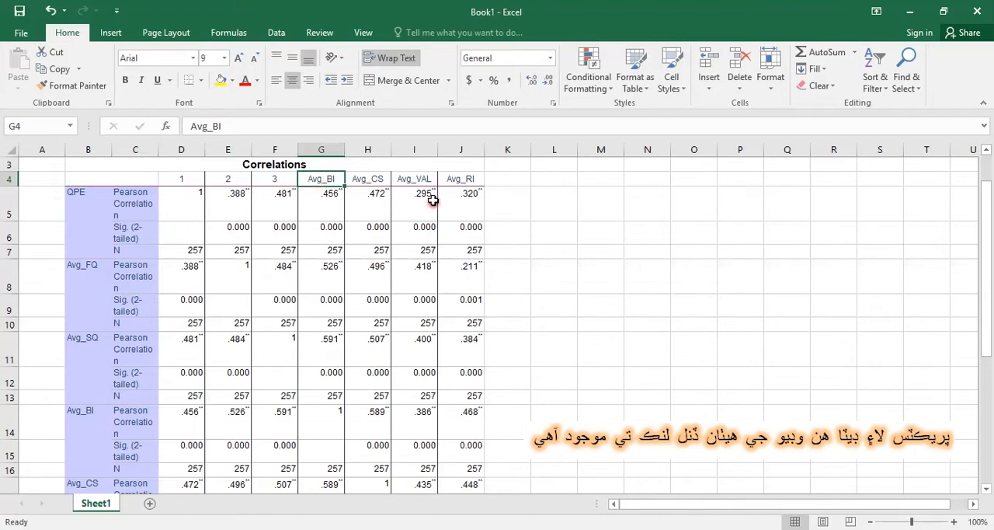
text(4)
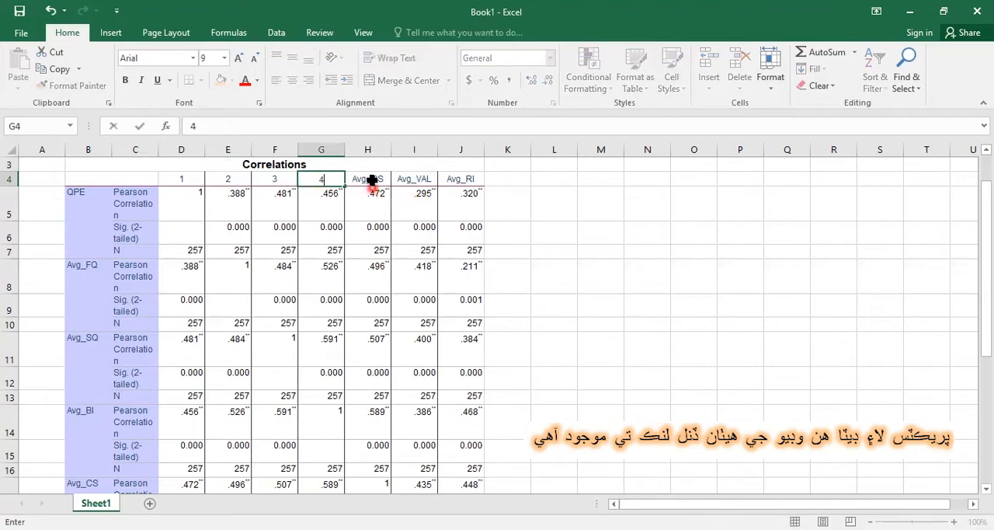
click(371, 179)
text(5)
click(410, 179)
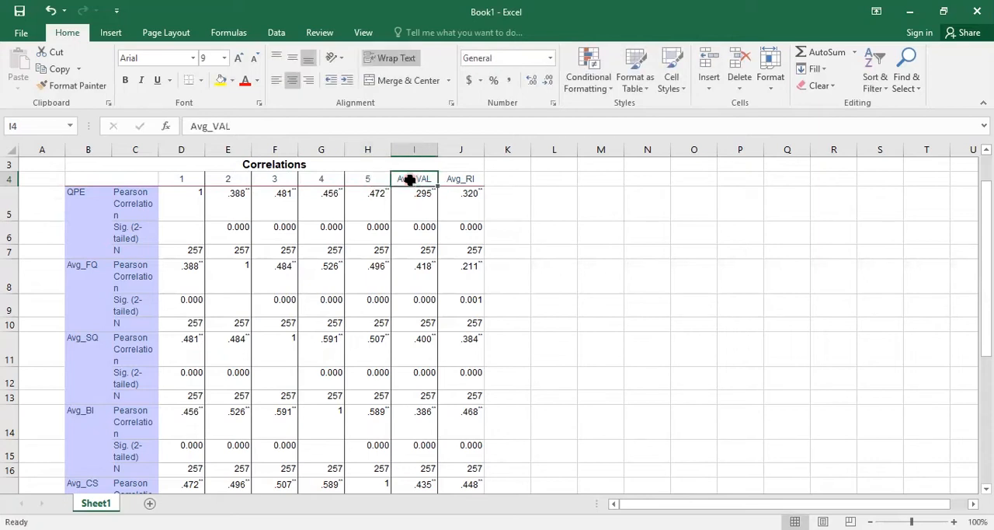
text(6)
click(458, 182)
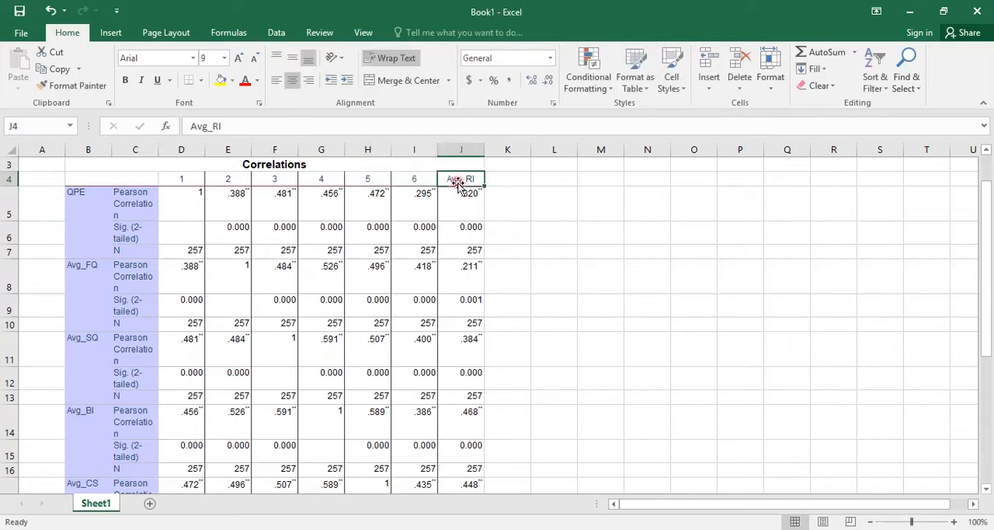
text(7)
click(553, 203)
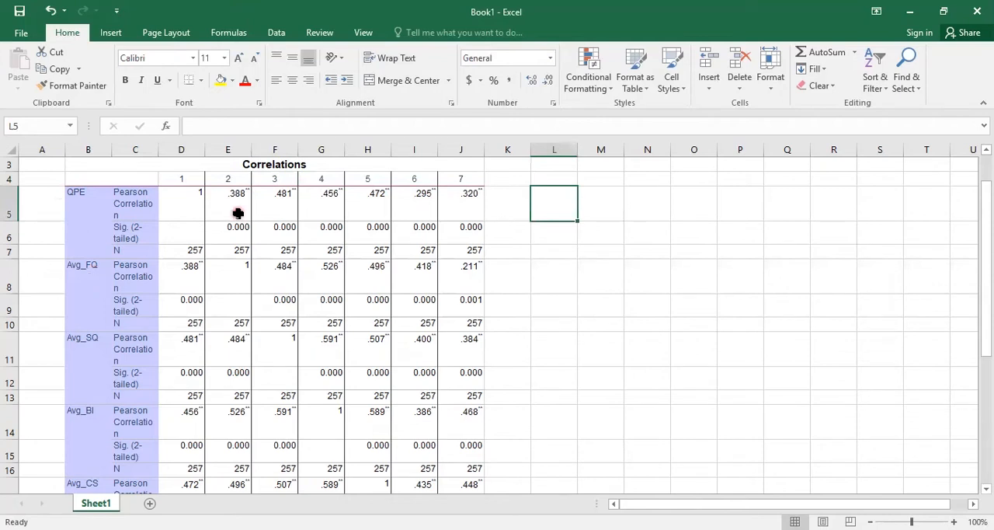
double_click(158, 150)
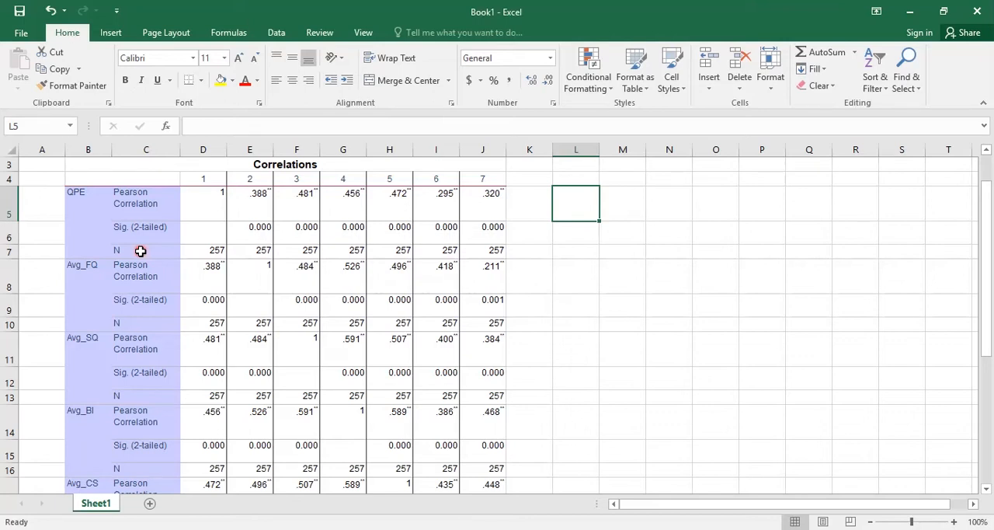
Step: Delete the Sig. (2-tailed) and N rows under QPE, Avg_FQ, Avg_SQ and Avg_BI
click(9, 227)
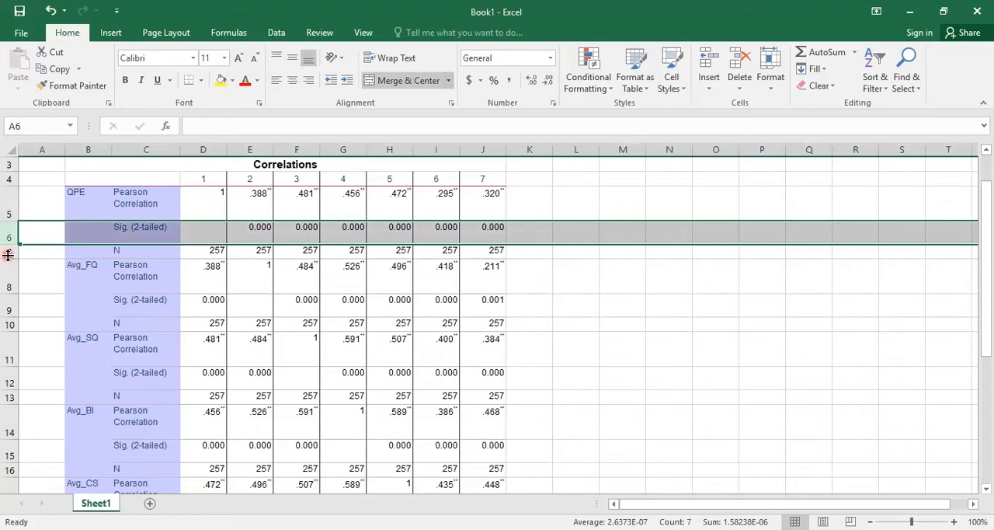
click(9, 246)
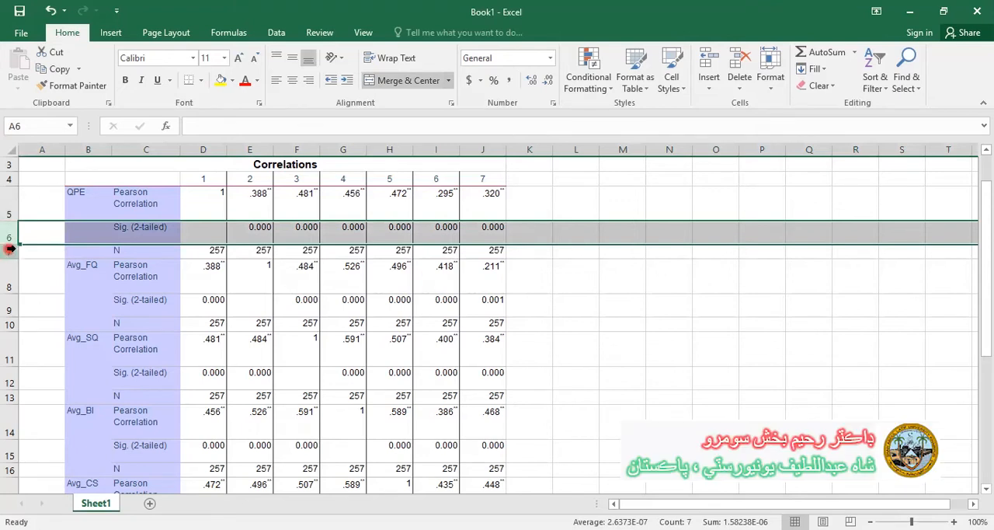
ctrl+click(9, 250)
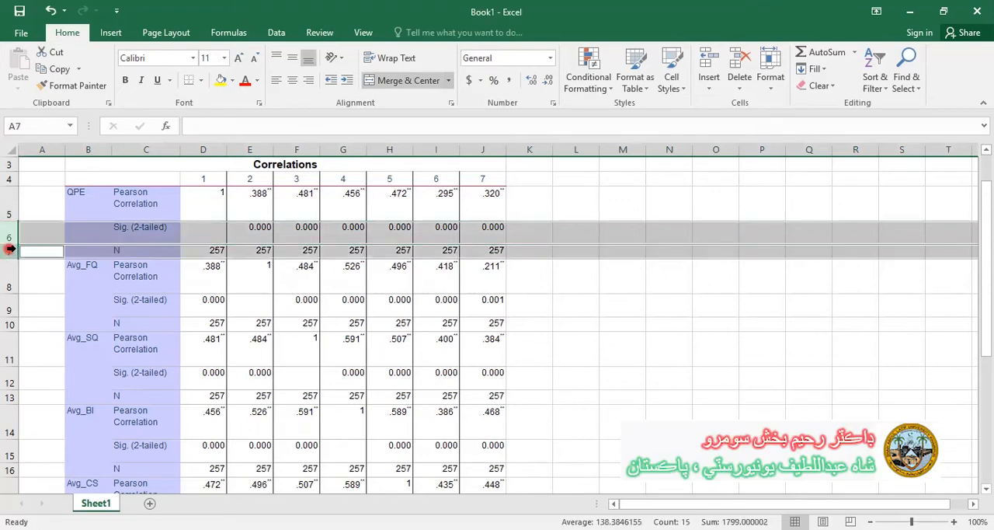
ctrl+click(10, 309)
ctrl+click(11, 324)
ctrl+click(10, 379)
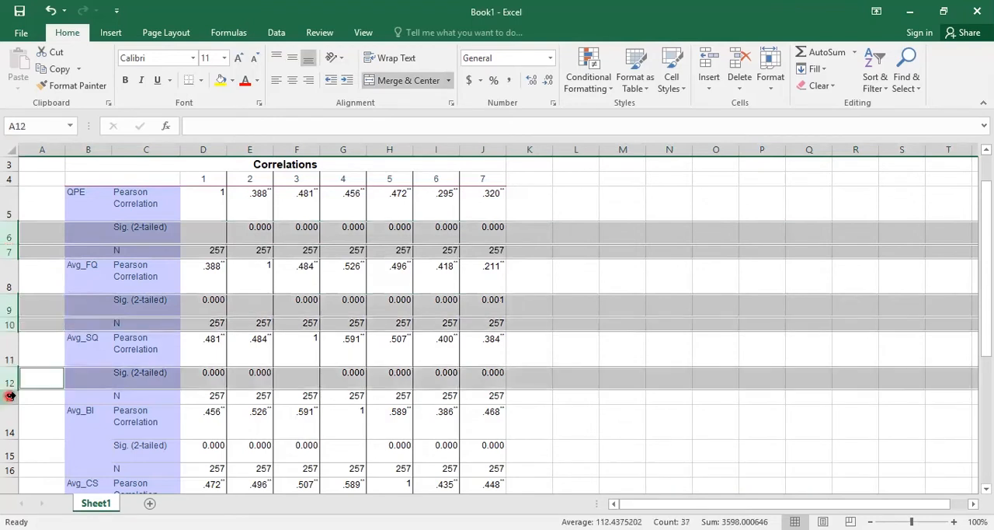
ctrl+click(9, 396)
ctrl+click(8, 457)
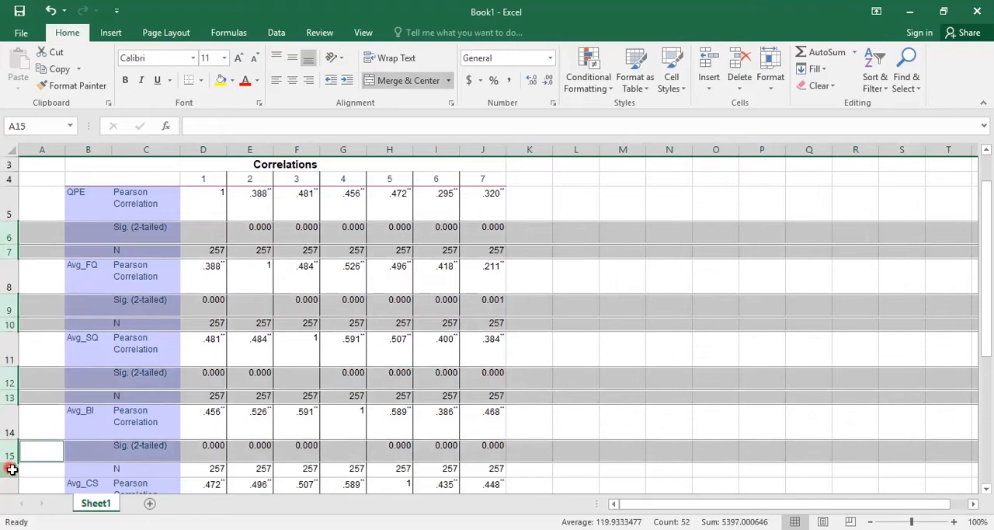
ctrl+click(11, 469)
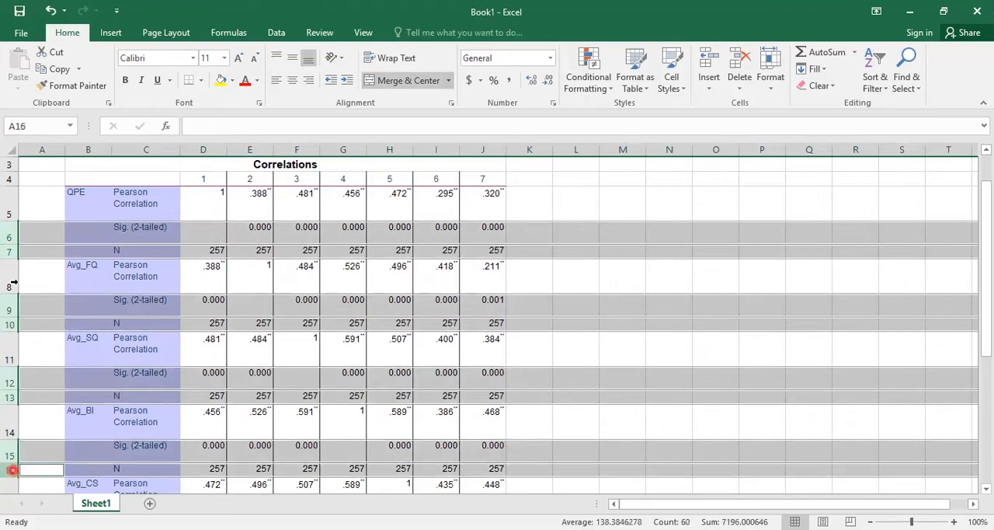
right_click(11, 231)
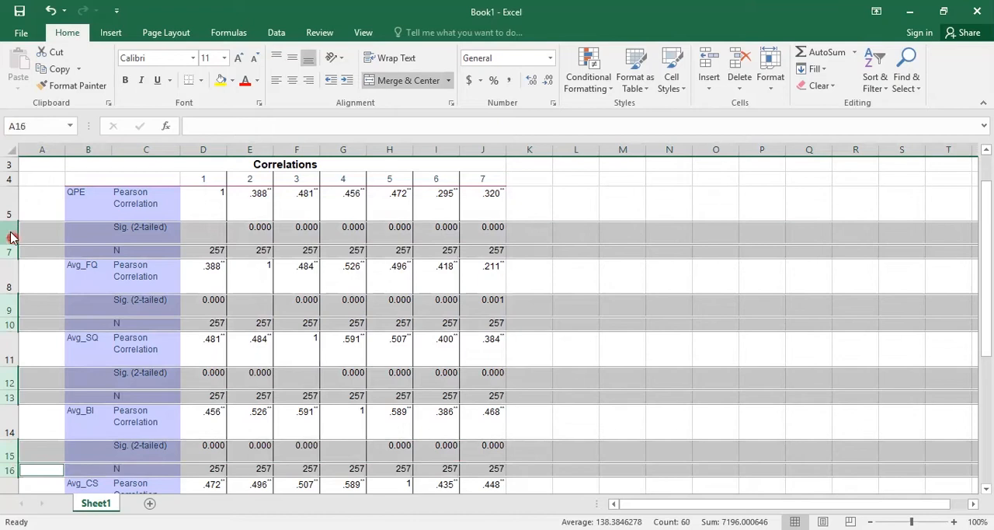
click(48, 350)
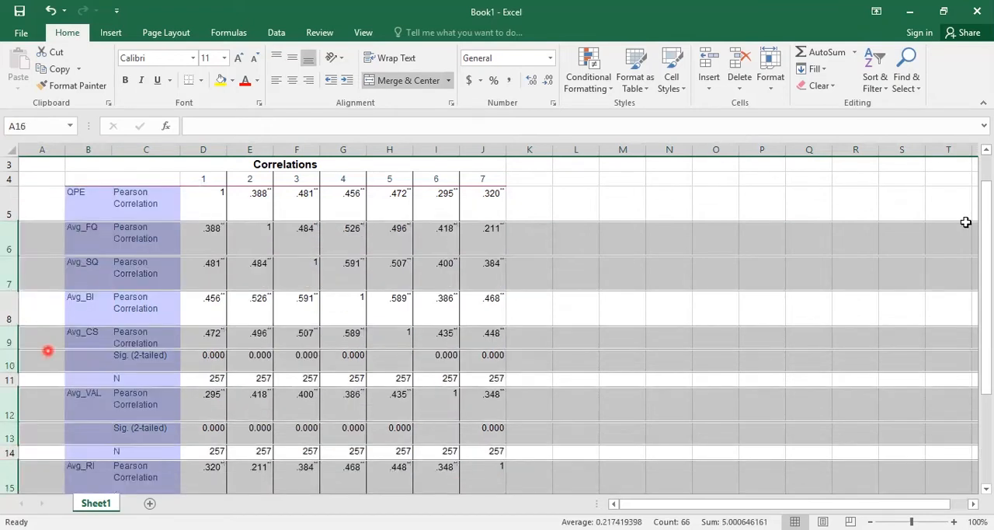
click(980, 205)
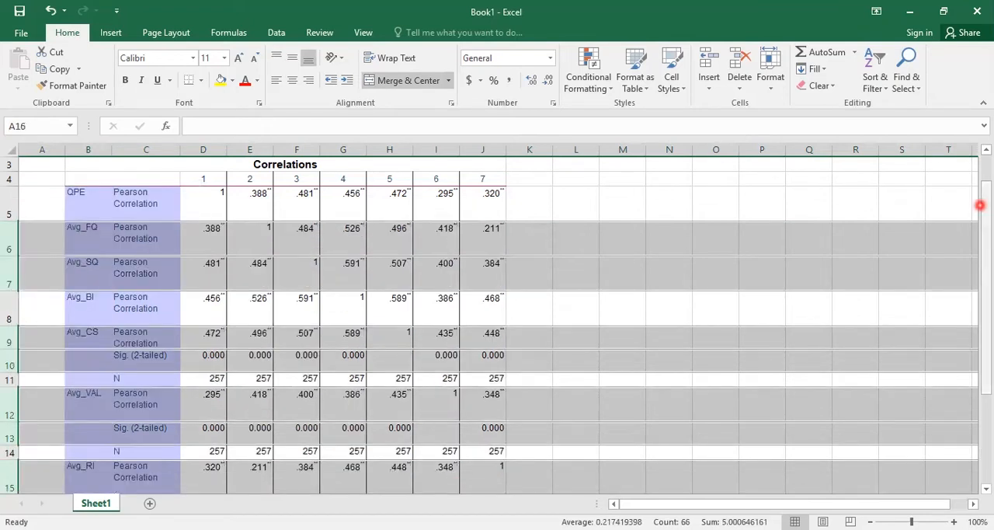
scroll(532, 264, down, 2)
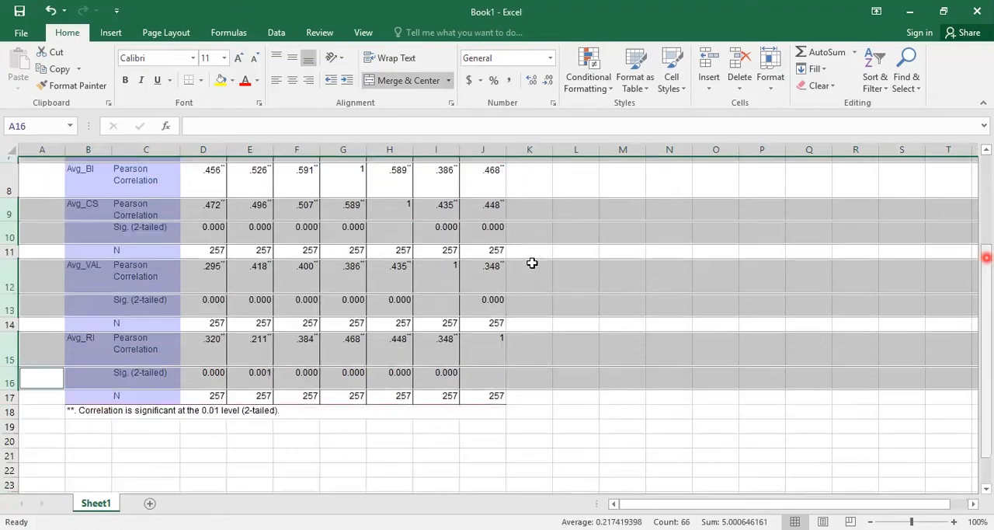
click(622, 257)
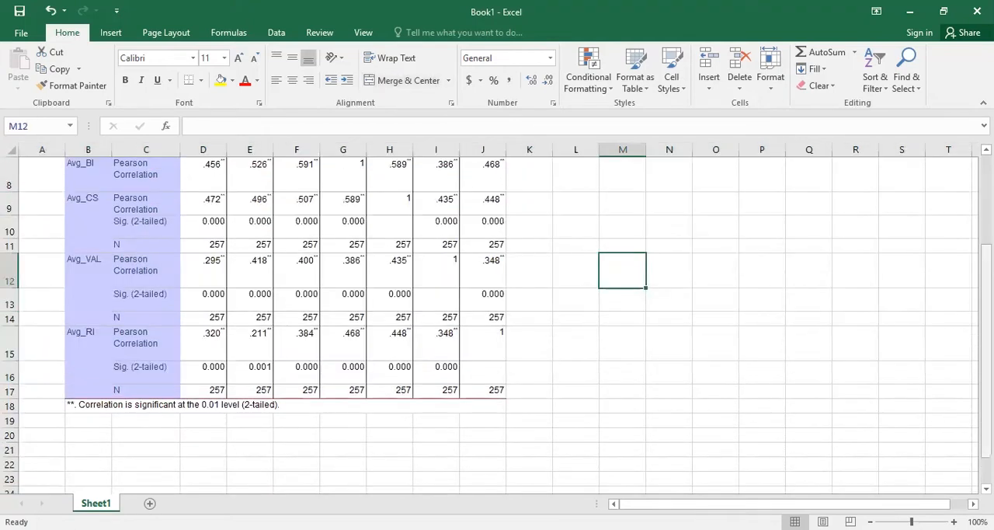
Step: Delete the remaining Sig. (2-tailed) and N rows under Avg_CS, Avg_VAL and Avg_RI
drag(985, 279, 983, 245)
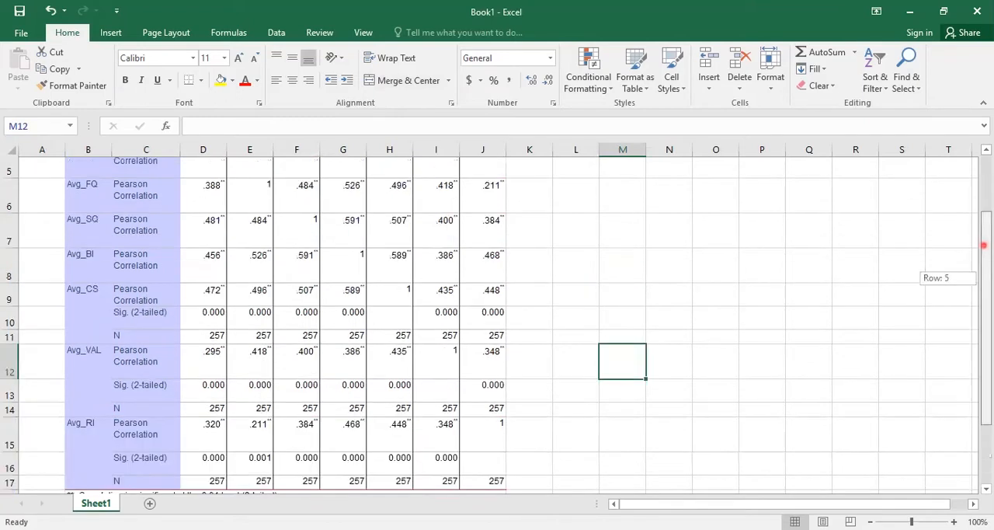
click(49, 390)
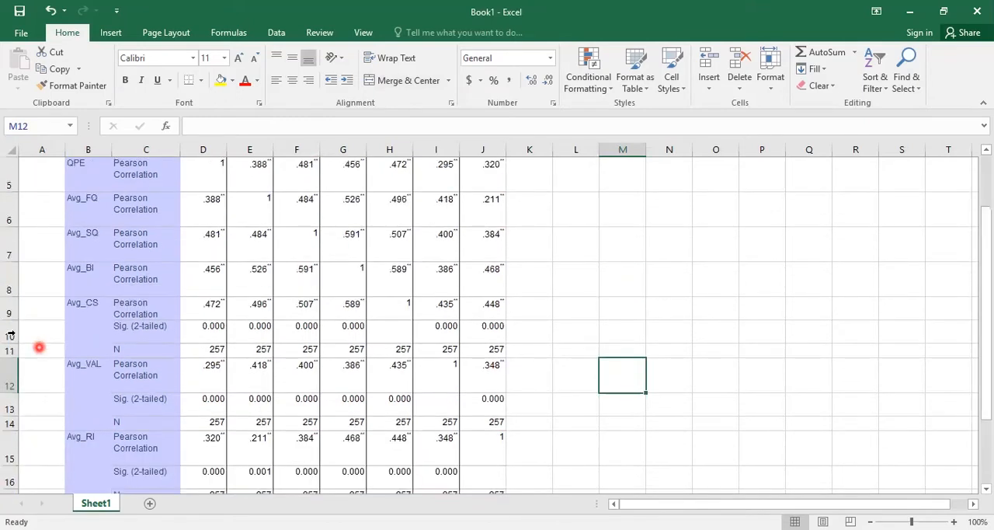
click(10, 333)
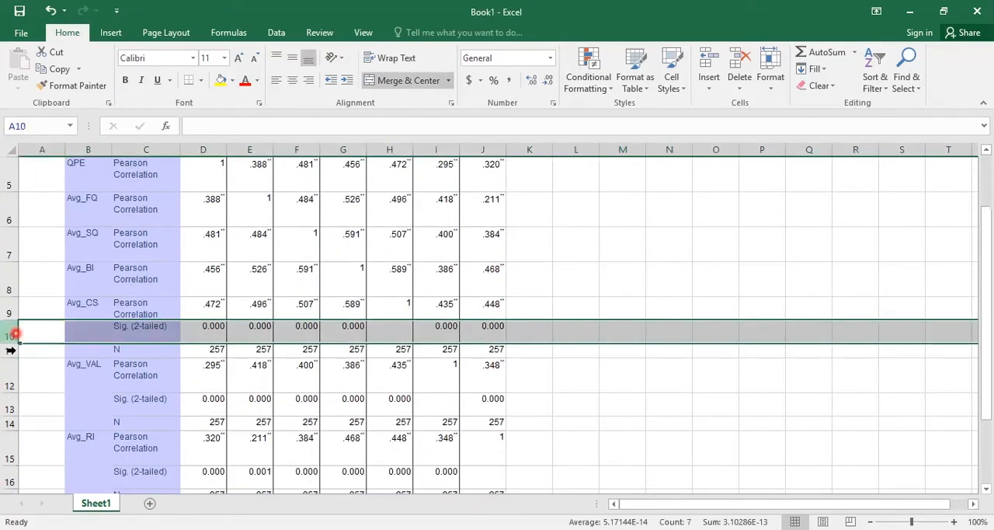
ctrl+click(11, 350)
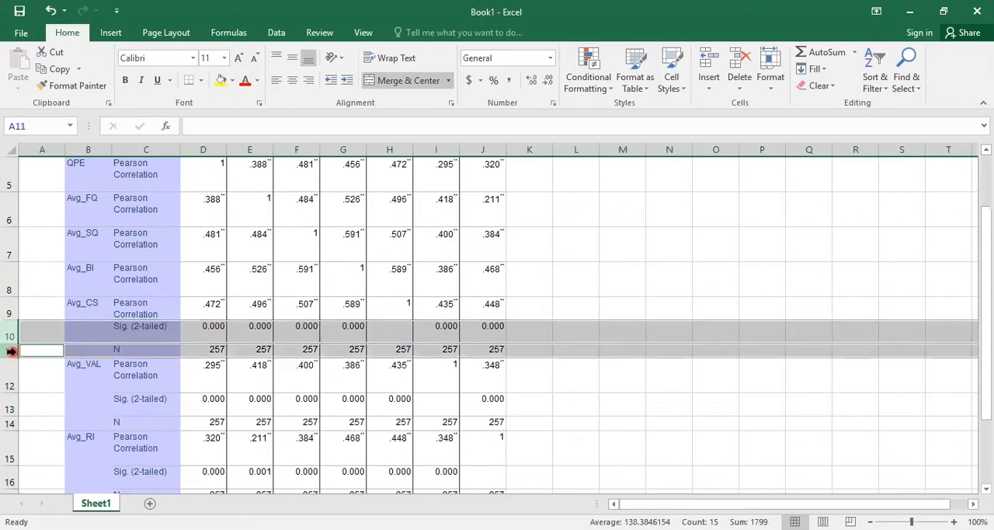
ctrl+click(9, 407)
ctrl+click(9, 424)
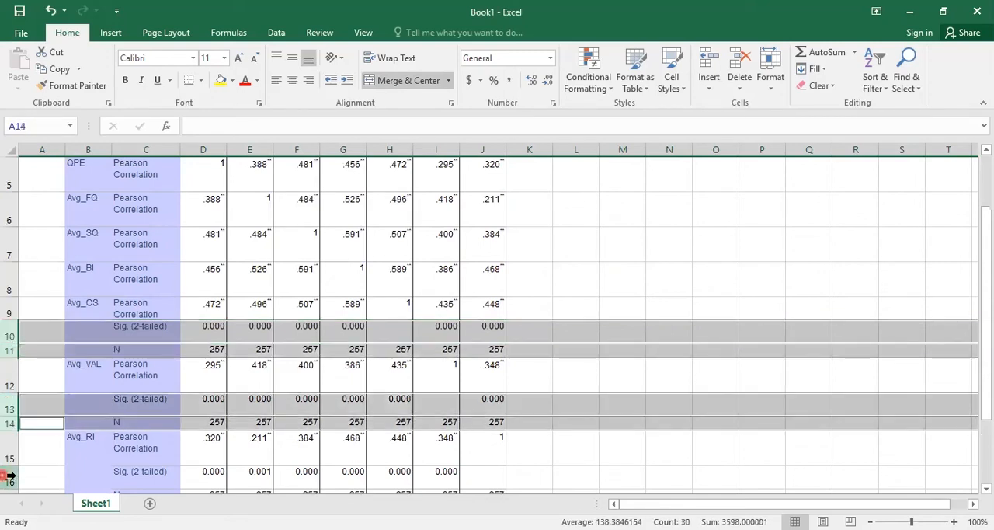
ctrl+click(10, 475)
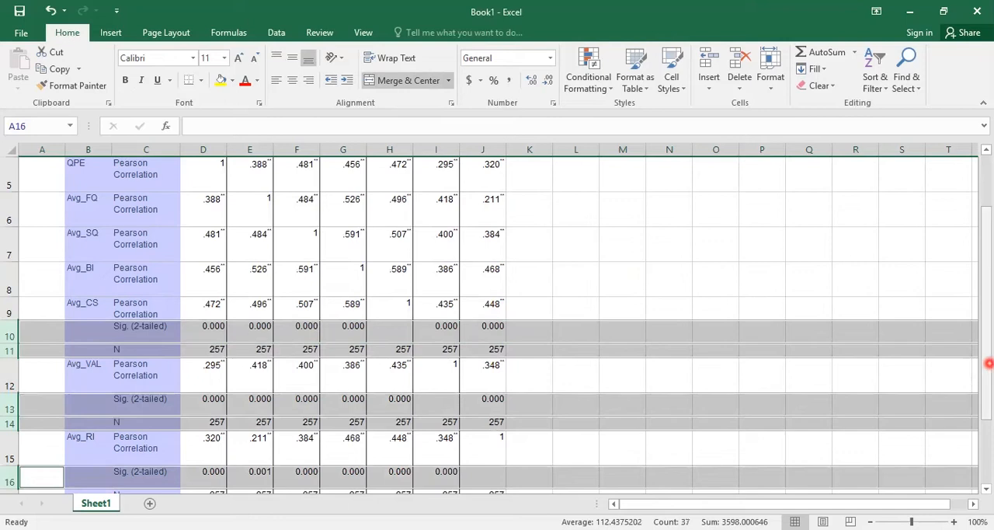
scroll(11, 355, down, 1)
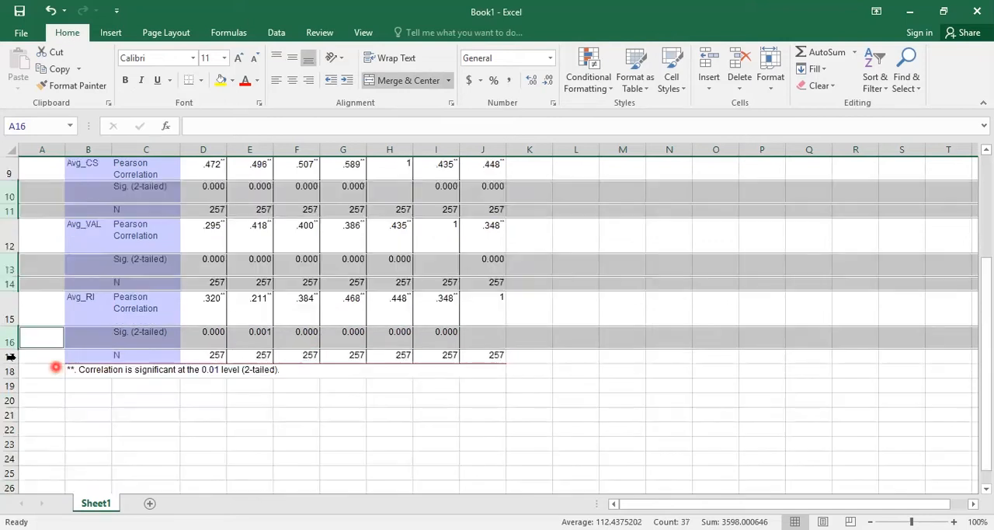
ctrl+click(10, 356)
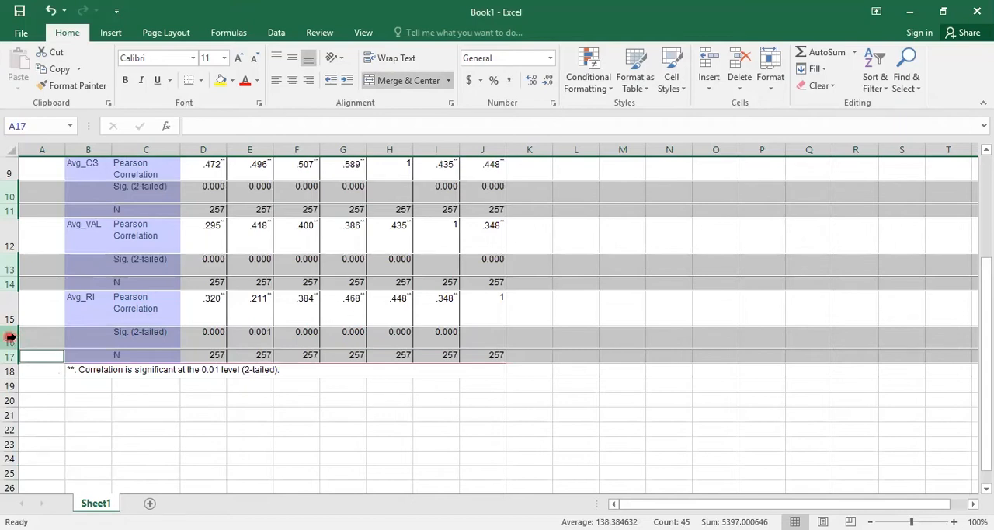
right_click(12, 338)
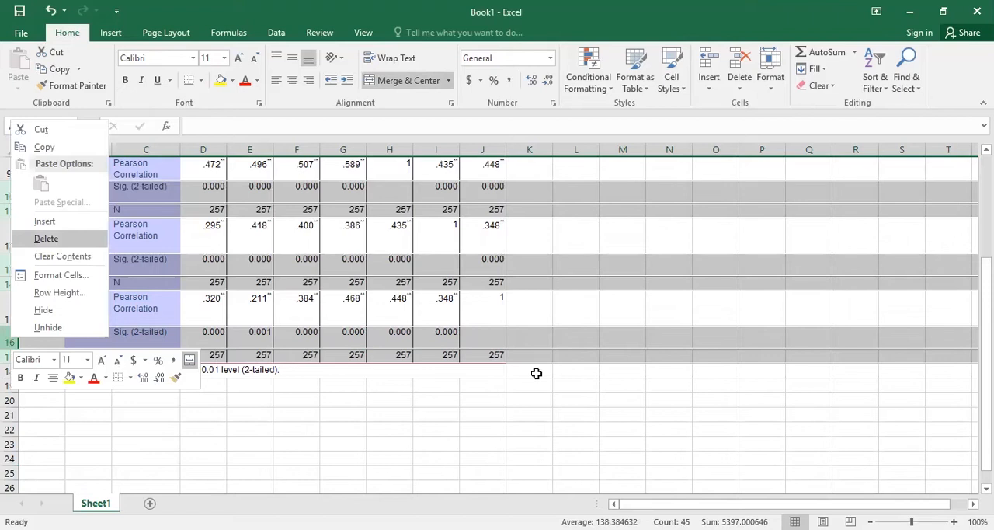
scroll(536, 373, up, 3)
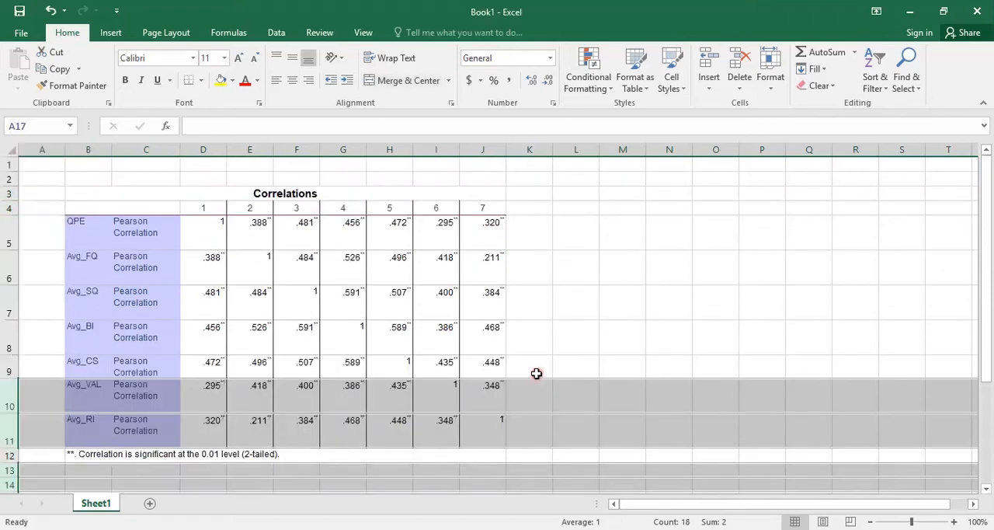
Step: Delete column C, which holds the Pearson Correlation labels, from the correlation table
click(155, 152)
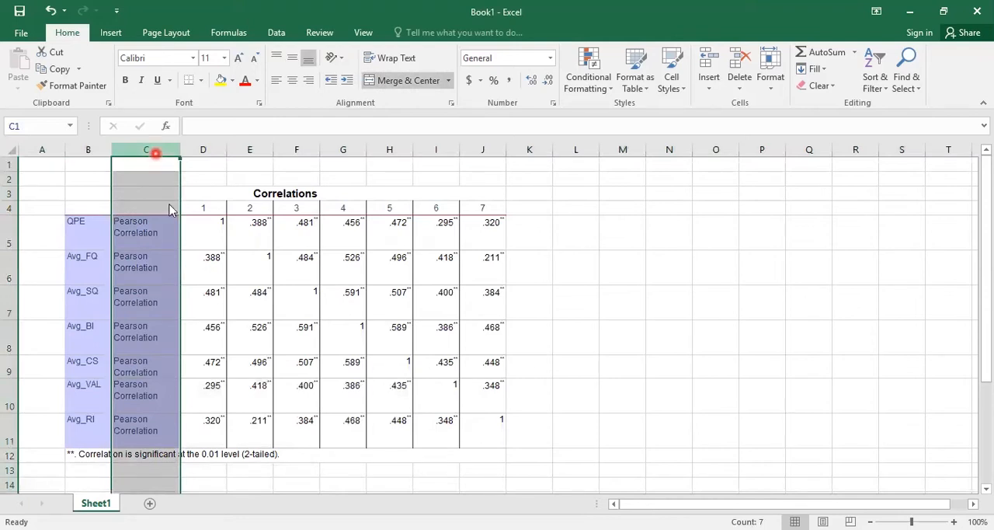
key(ctrl+minus)
click(589, 308)
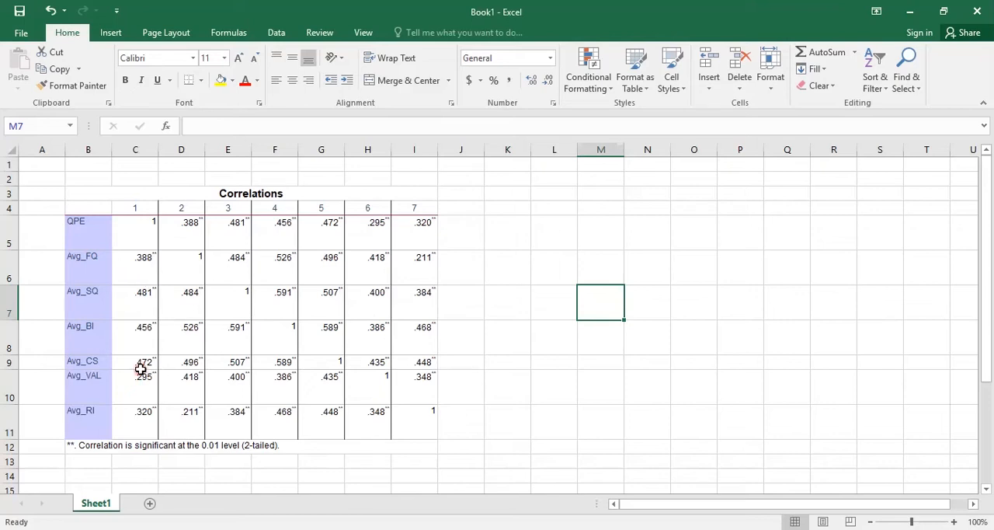
Step: Clear the duplicate coefficients above the diagonal in the QPE, Avg_FQ and Avg_SQ rows
drag(189, 233, 420, 227)
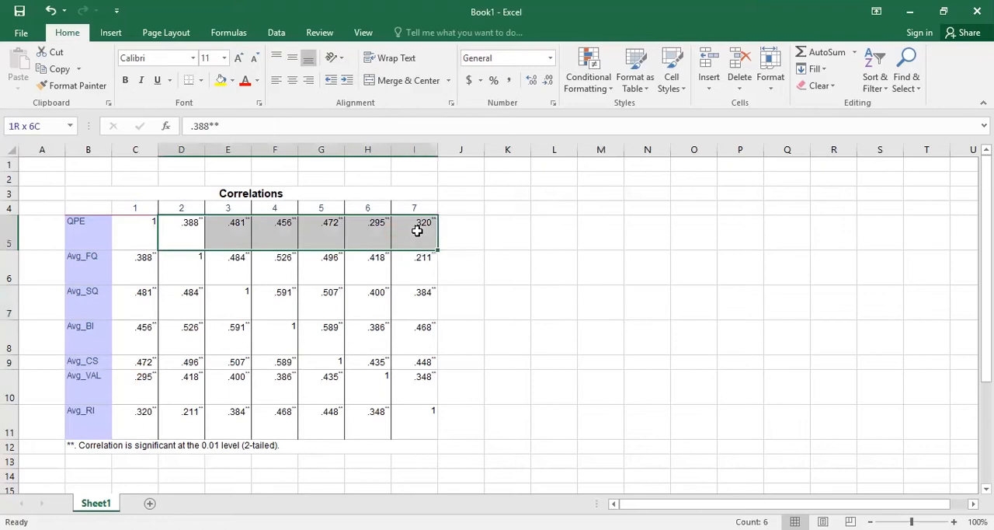
key(Delete)
drag(232, 263, 406, 255)
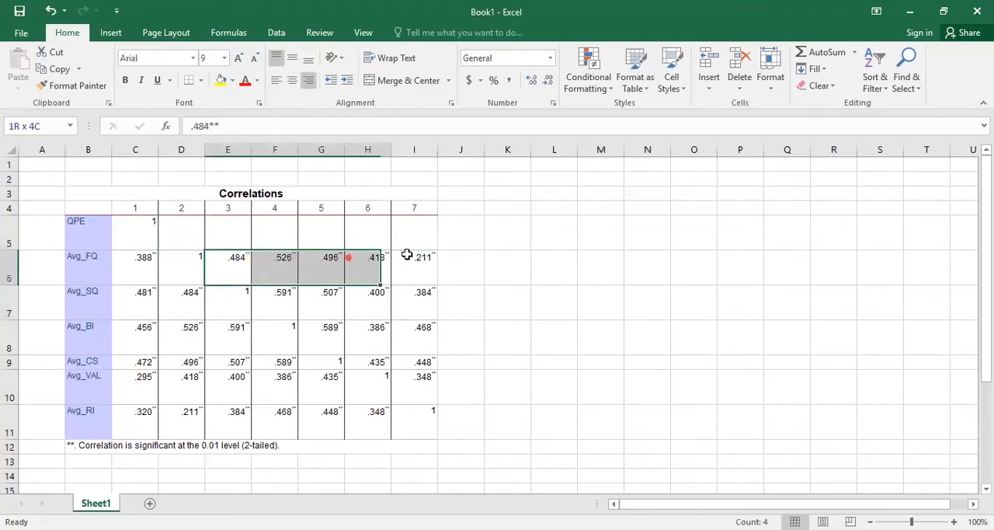
key(Delete)
drag(266, 293, 397, 303)
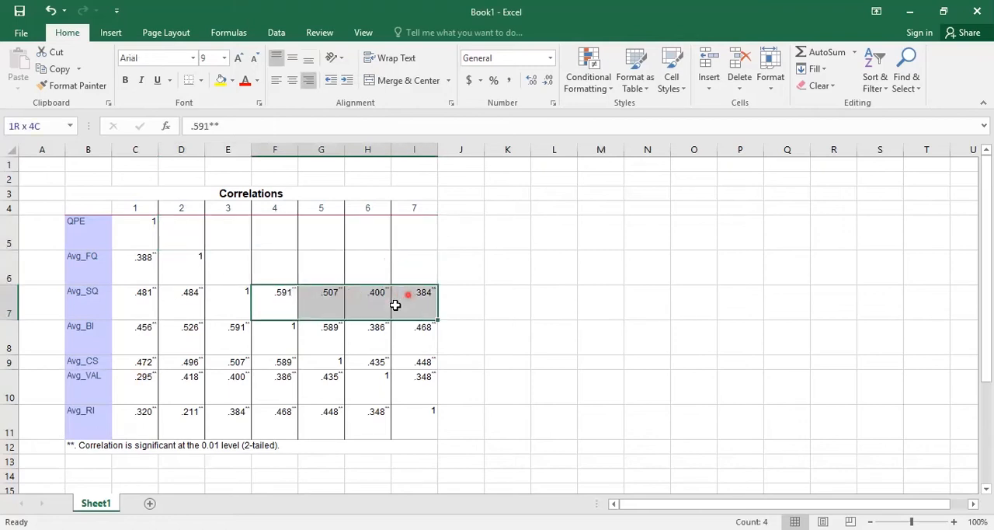
key(Delete)
Step: Clear the duplicate coefficients above the diagonal in the Avg_BI, Avg_CS and Avg_VAL rows
drag(321, 334, 402, 335)
key(Delete)
drag(373, 363, 424, 379)
click(427, 380)
key(Delete)
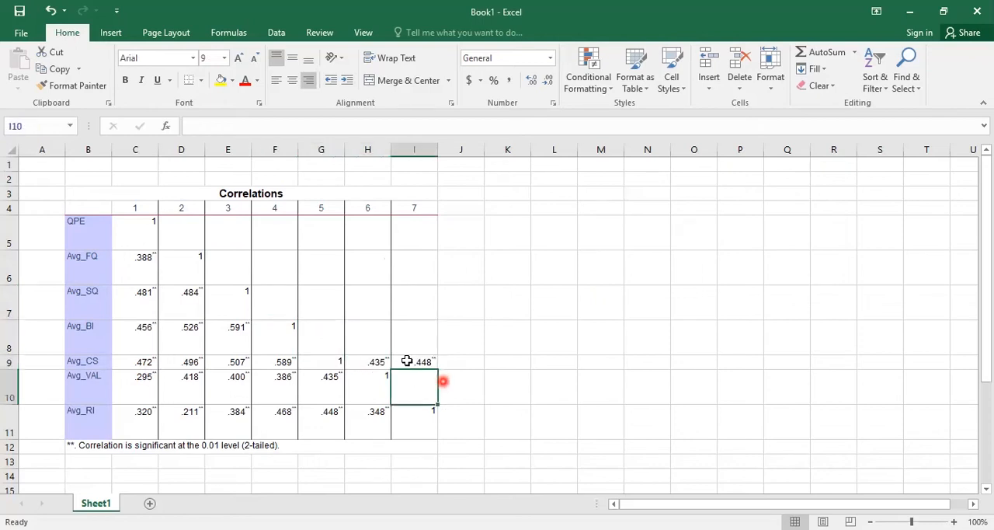
click(385, 363)
drag(392, 363, 423, 363)
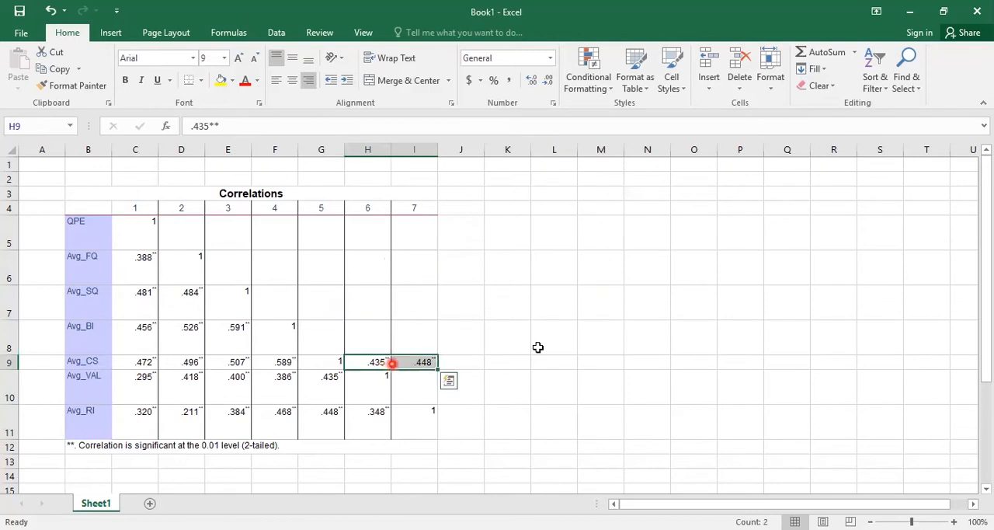
key(Delete)
click(534, 348)
Step: Reduce the heights of the variable rows from QPE to Avg_RI so each fits a single line of text
drag(8, 361, 13, 266)
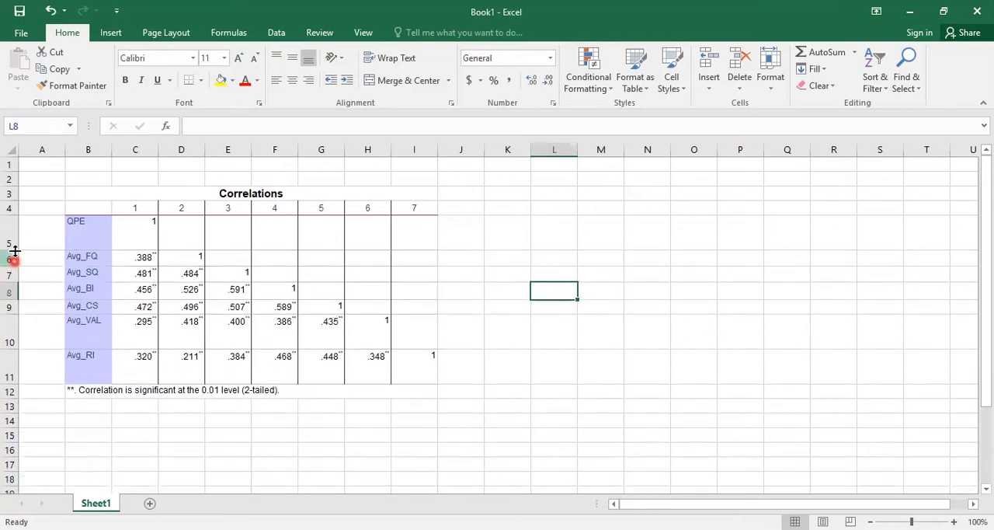
drag(15, 233, 17, 228)
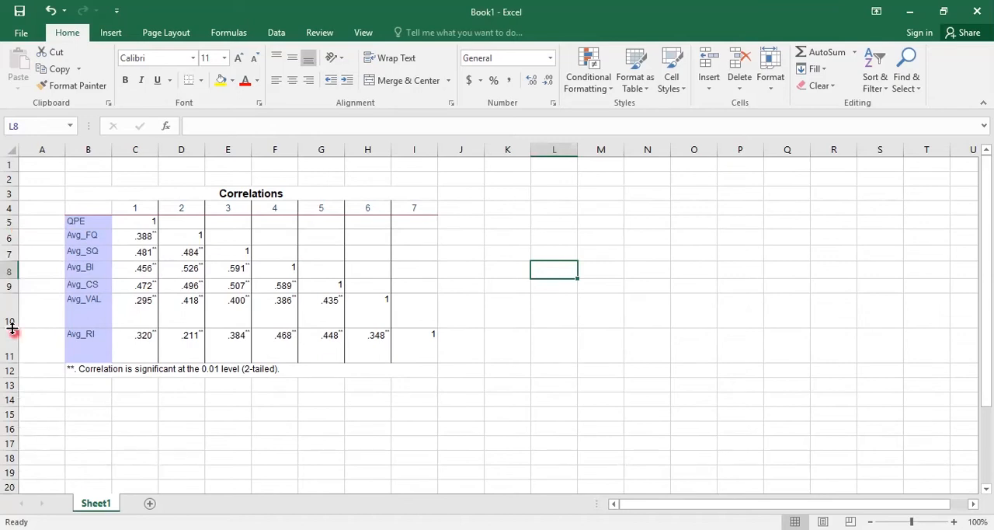
drag(10, 323, 15, 306)
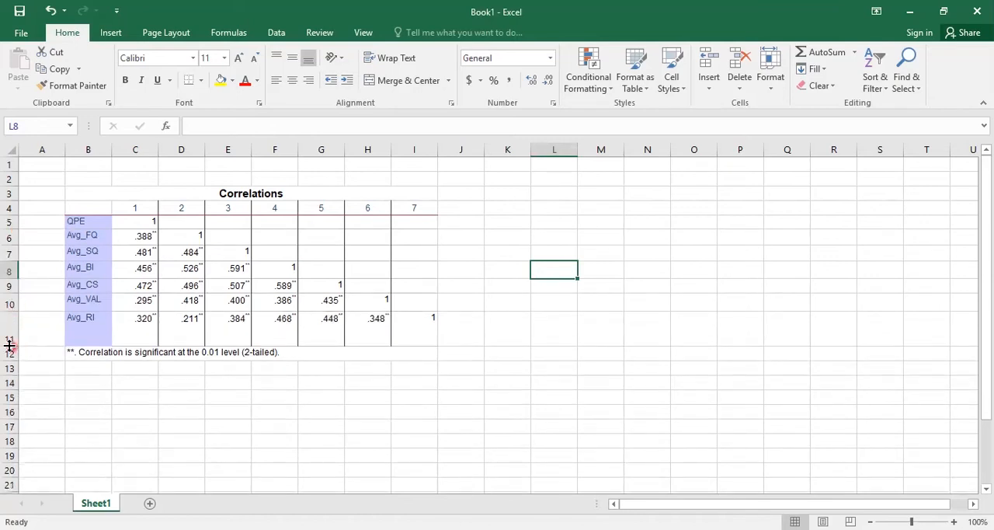
drag(10, 345, 14, 327)
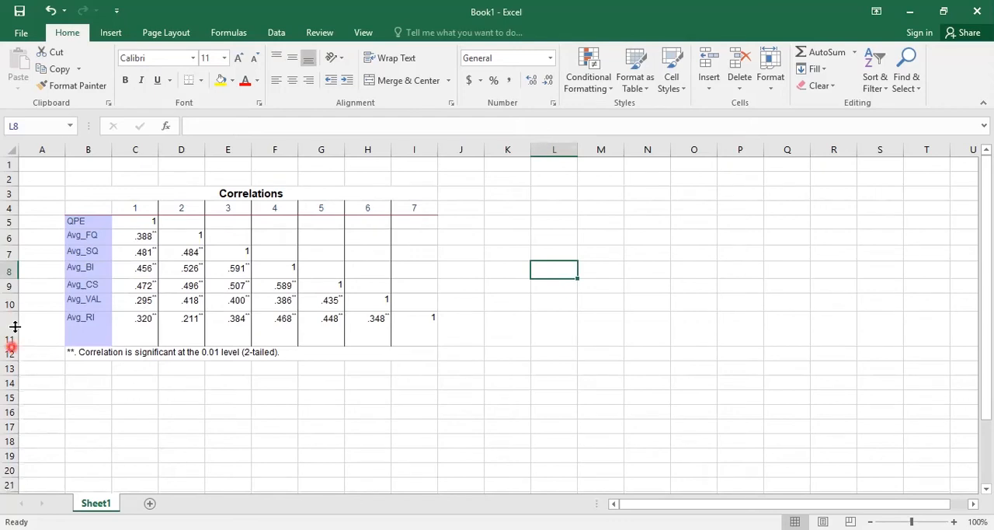
click(253, 382)
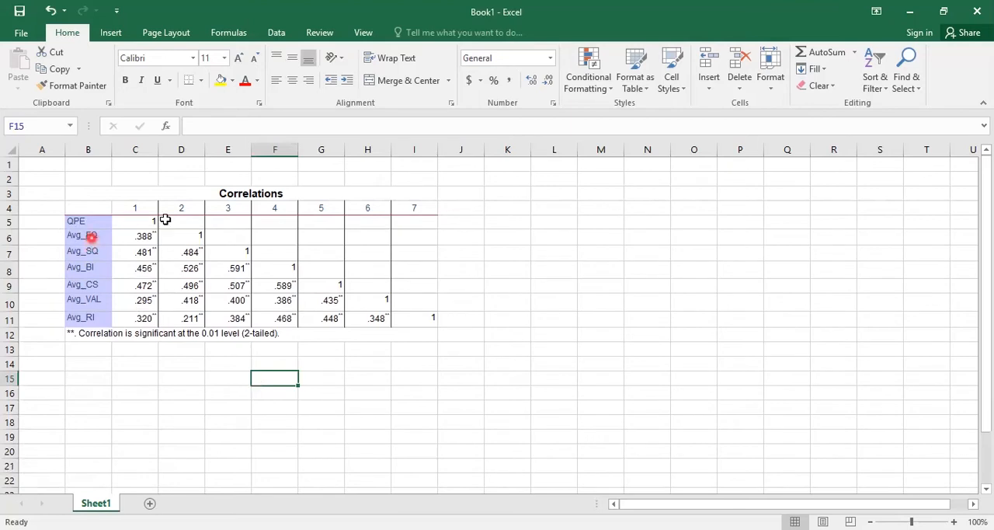
click(100, 232)
click(192, 211)
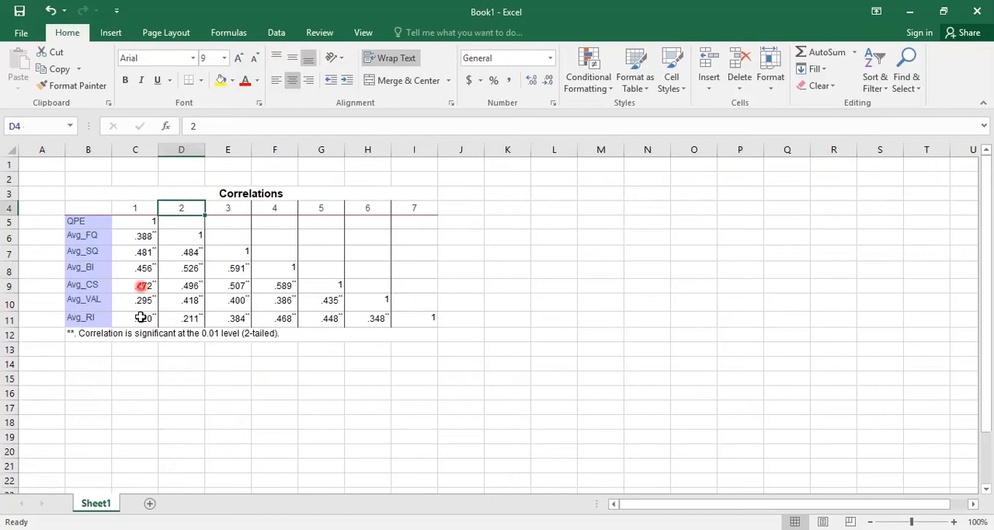
click(240, 422)
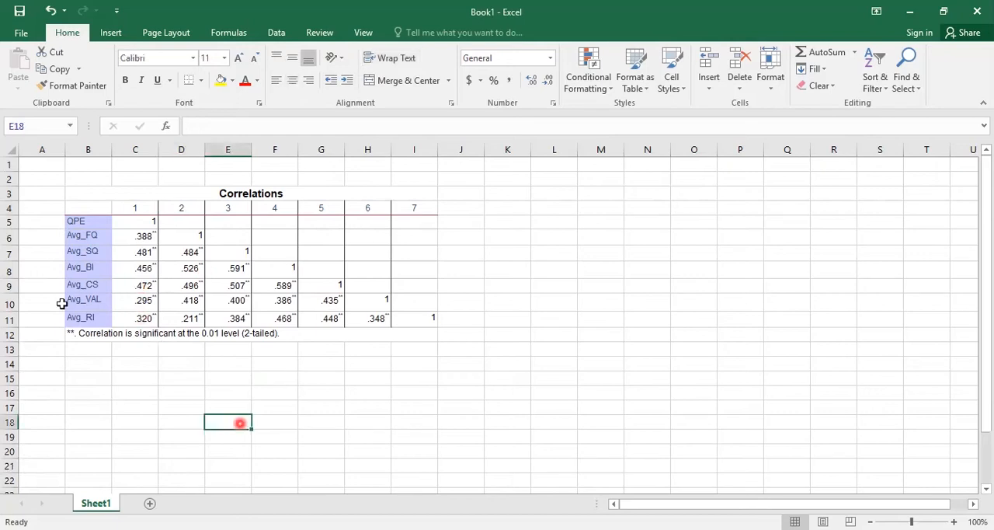
Step: Copy the cell range A3:I13 that contains the correlation table
click(51, 195)
drag(327, 325, 330, 348)
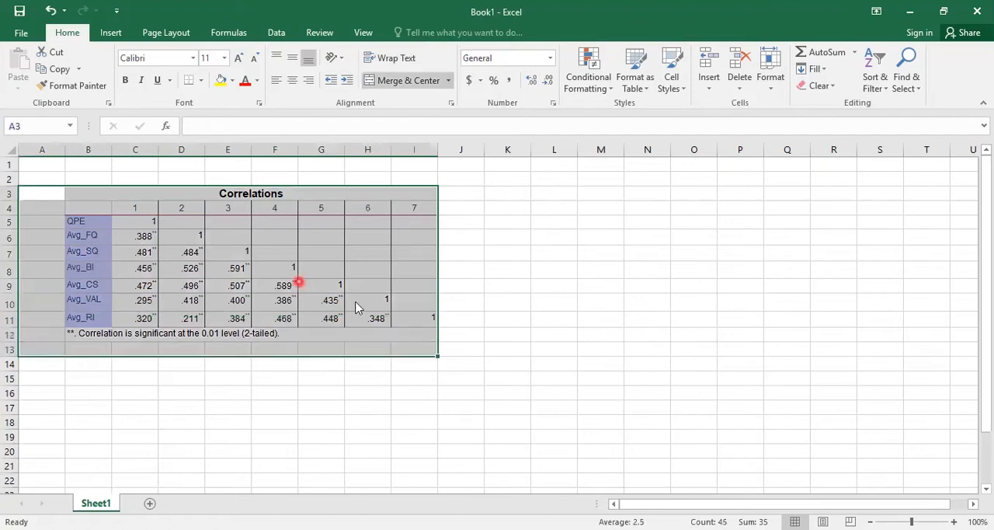
right_click(339, 360)
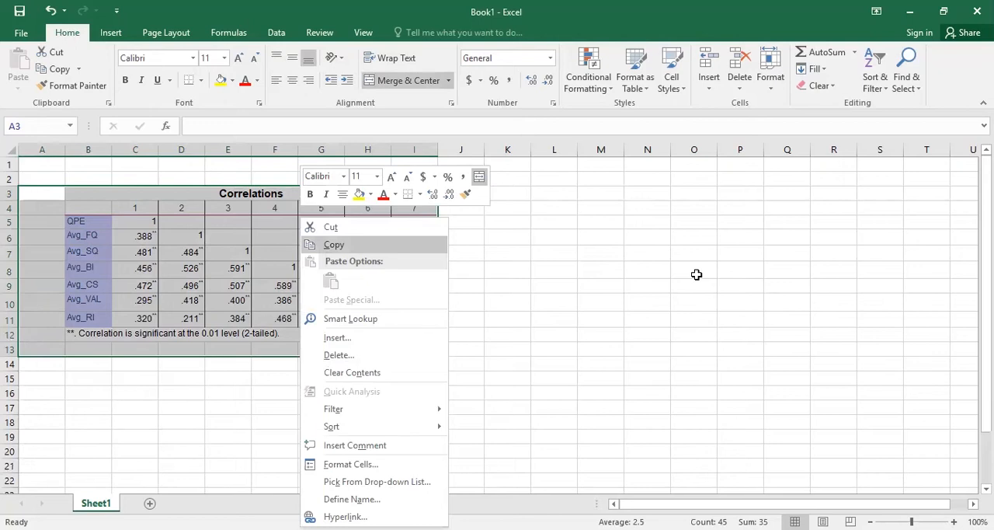
key(Return)
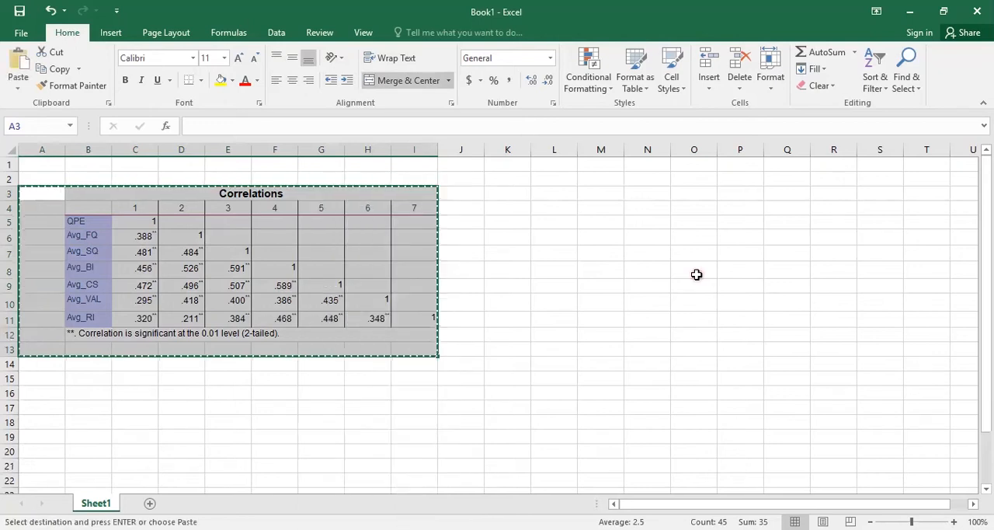
click(697, 274)
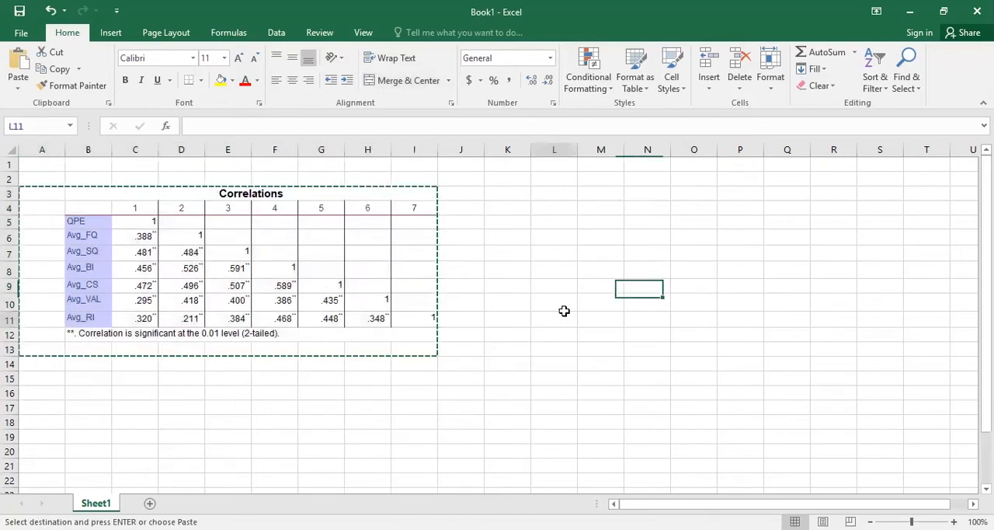
click(404, 281)
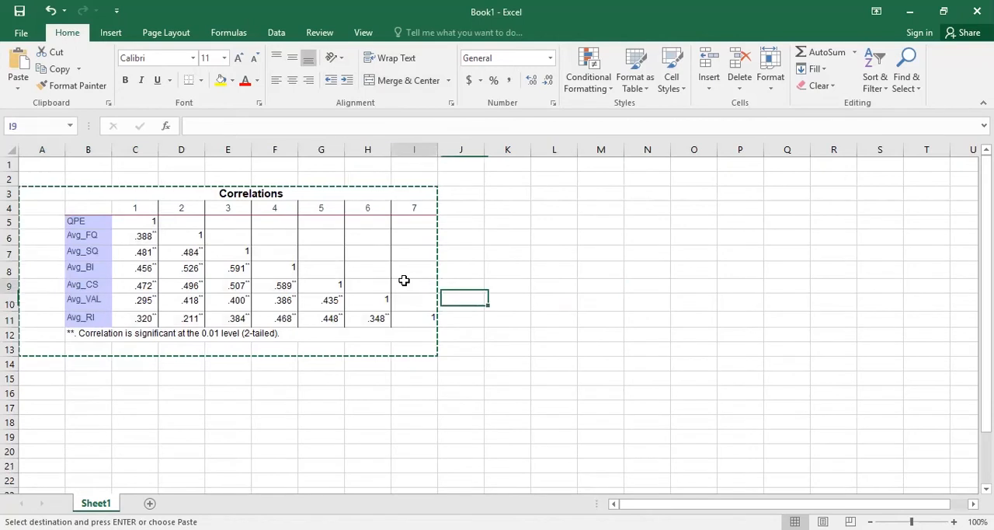
double_click(564, 284)
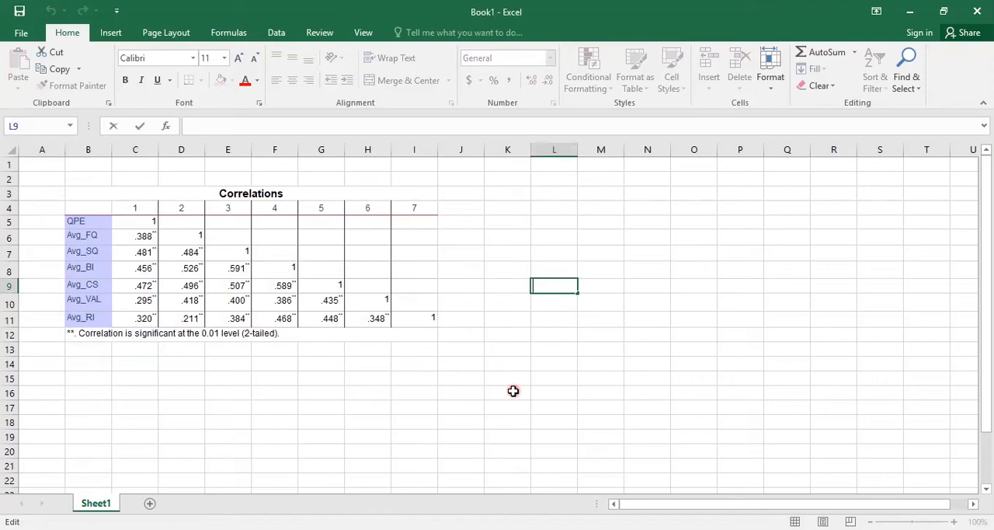
Step: Format the Avg_SQ coefficient under column 1 in bold dark blue and fill the cell with yellow
click(135, 252)
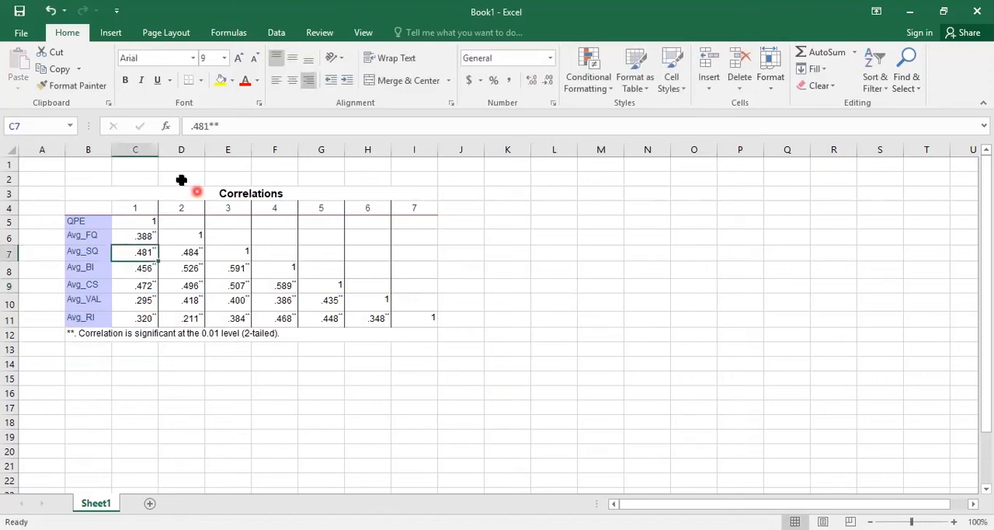
right_click(143, 252)
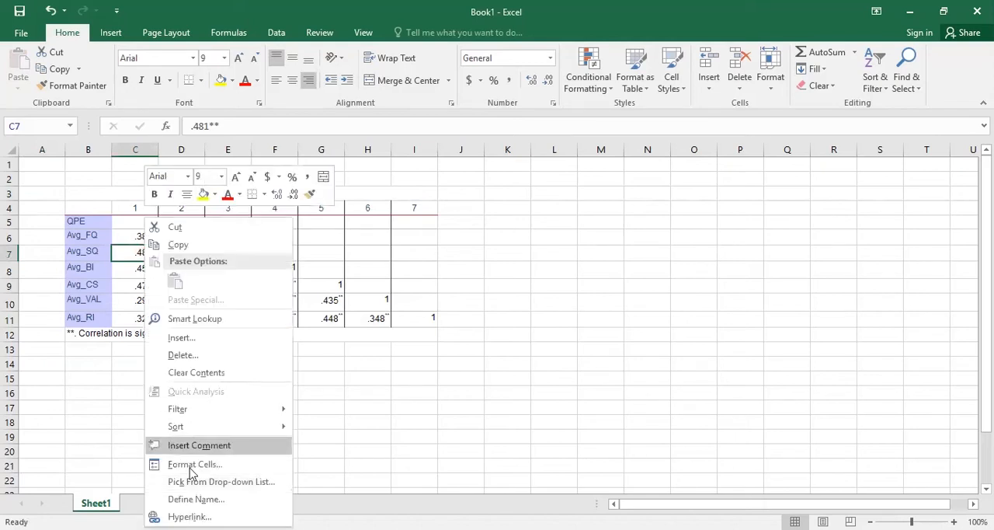
click(321, 260)
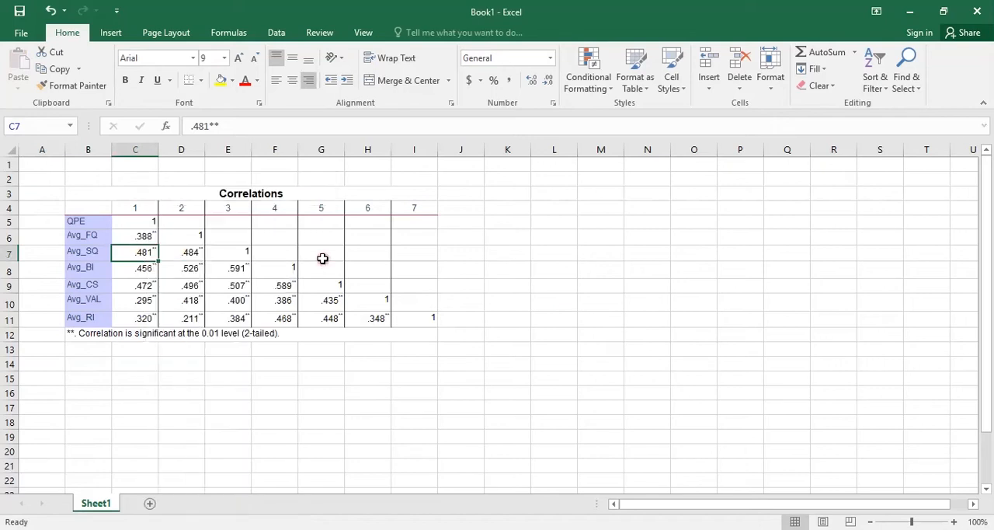
click(141, 253)
key(ctrl+1)
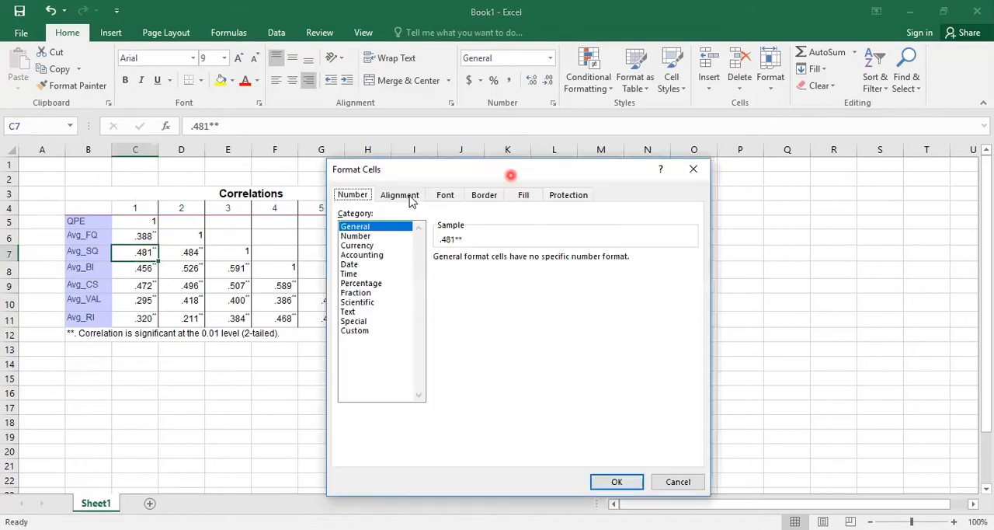
click(449, 195)
click(559, 259)
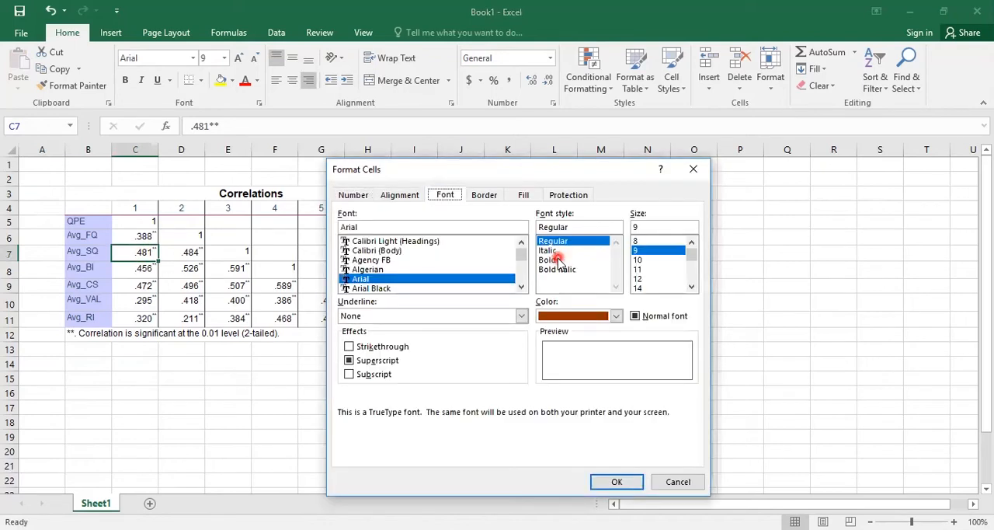
click(616, 316)
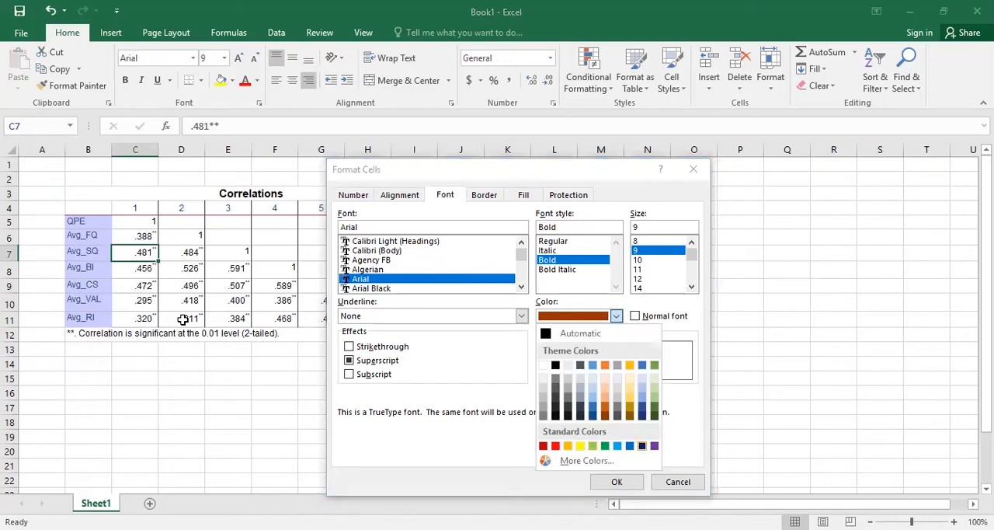
click(174, 290)
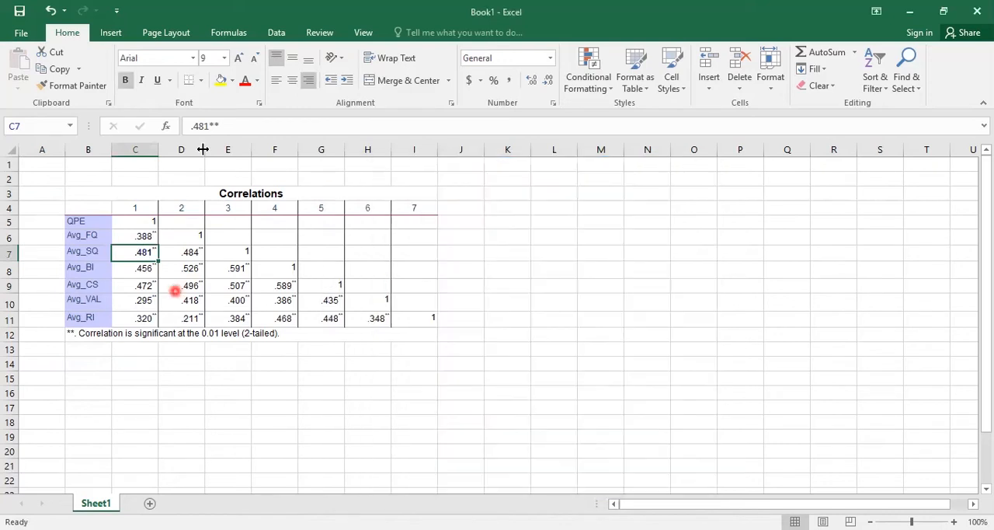
click(221, 80)
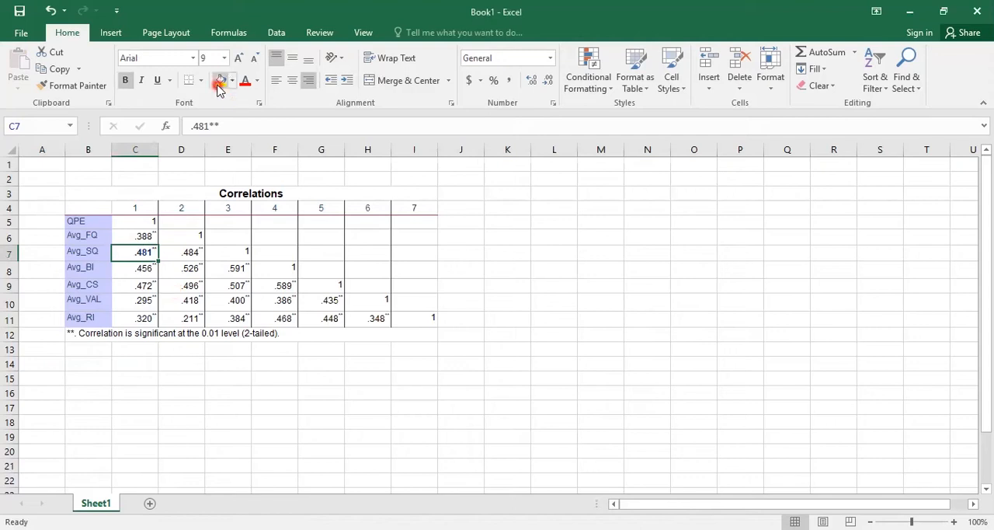
click(546, 349)
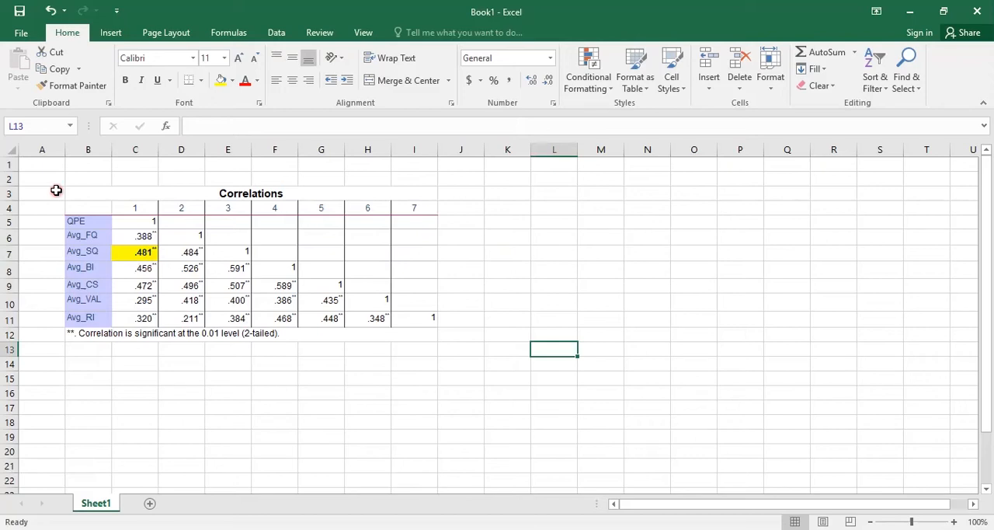
Step: Switch to Paint and paste the screenshot of the Excel worksheet onto the canvas
click(171, 399)
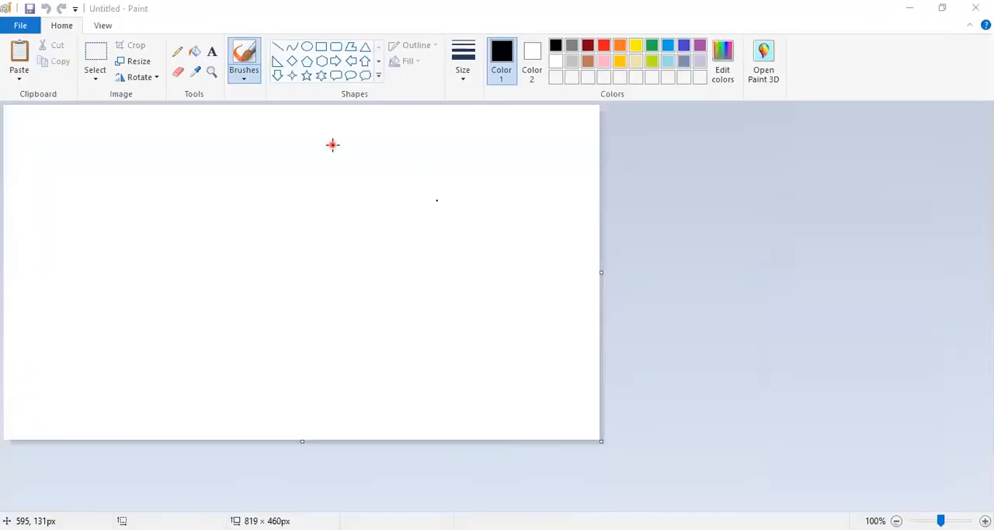
click(18, 55)
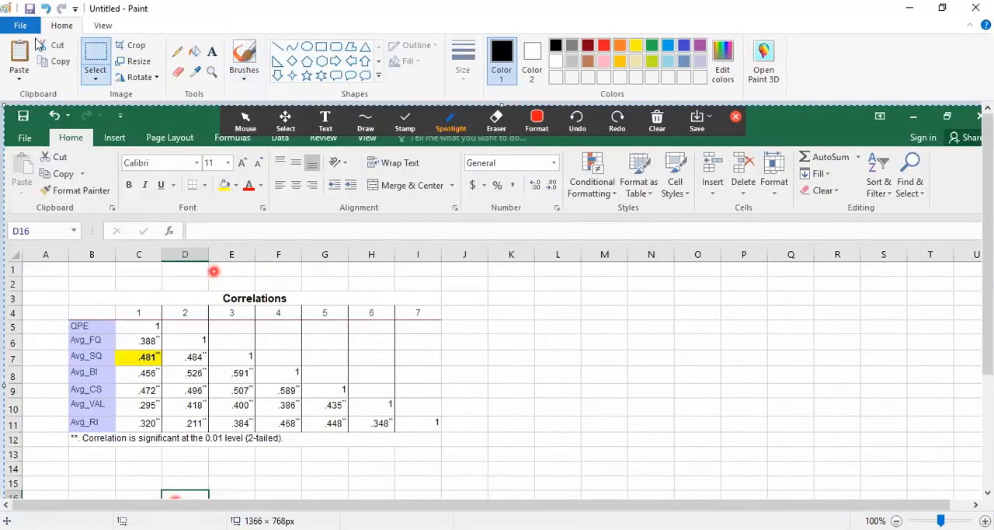
key(ctrl+z)
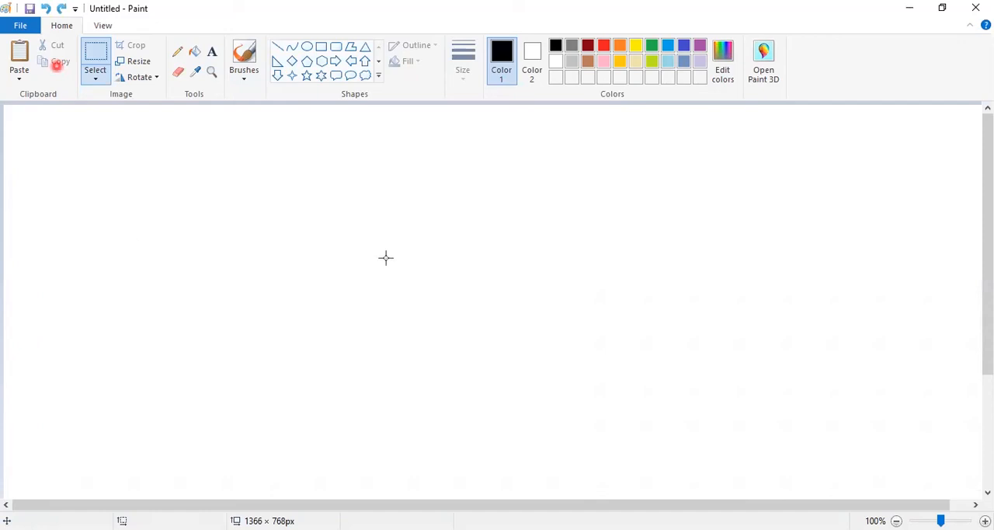
click(317, 235)
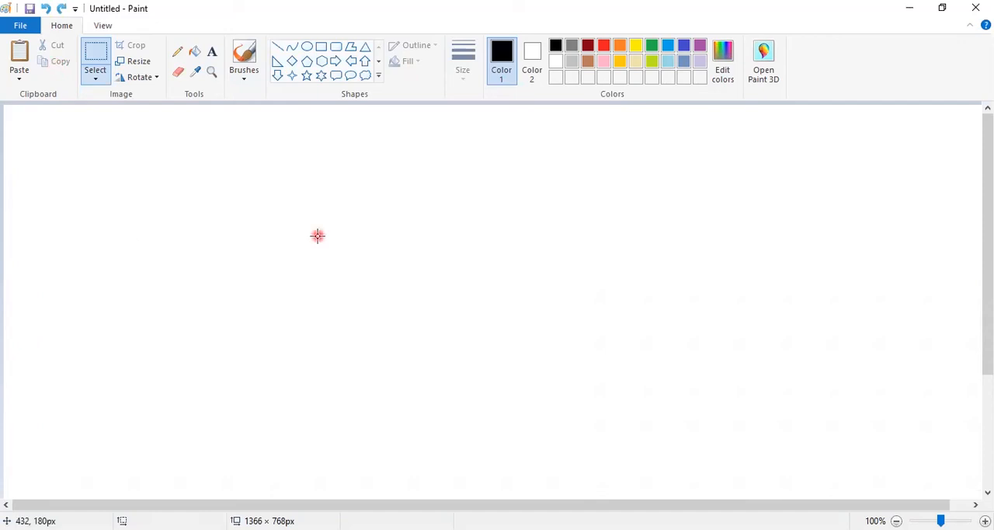
key(ctrl+v)
Step: Copy only the correlation table area, including its significance note, from the screenshot and paste it into a new blank picture
click(97, 53)
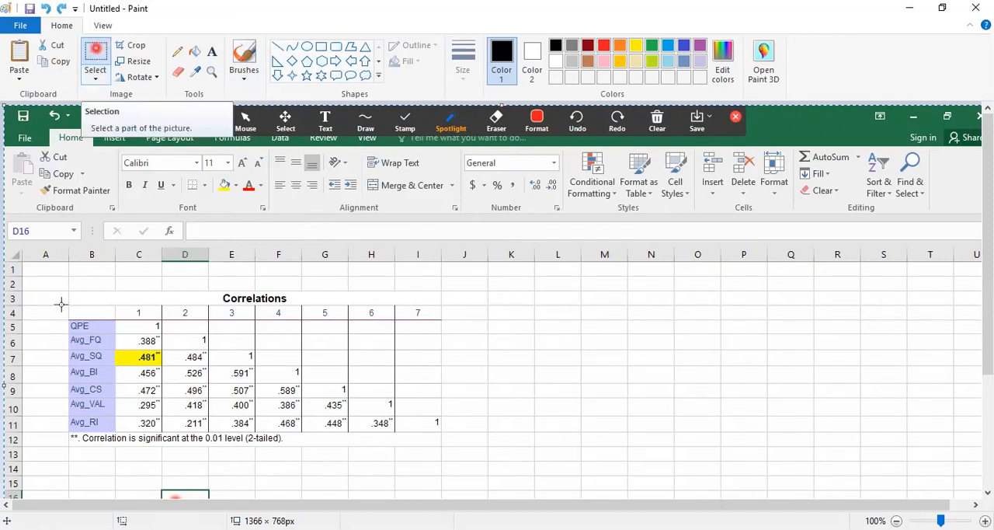
drag(65, 288, 132, 346)
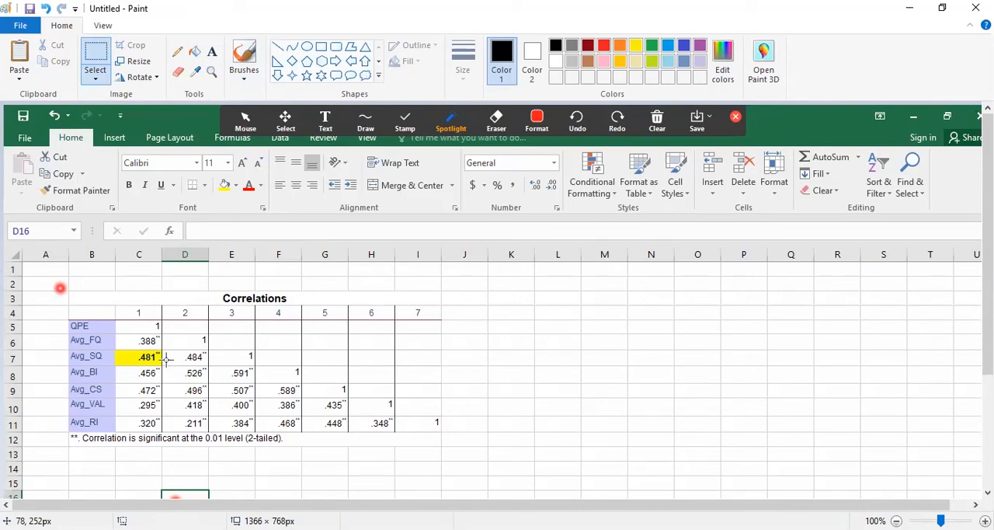
drag(451, 443, 448, 449)
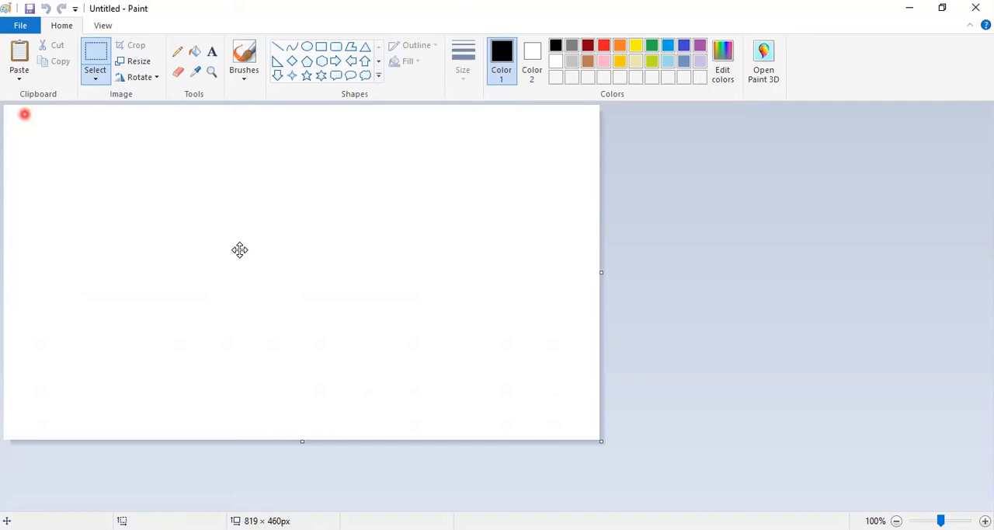
key(ctrl+v)
click(575, 439)
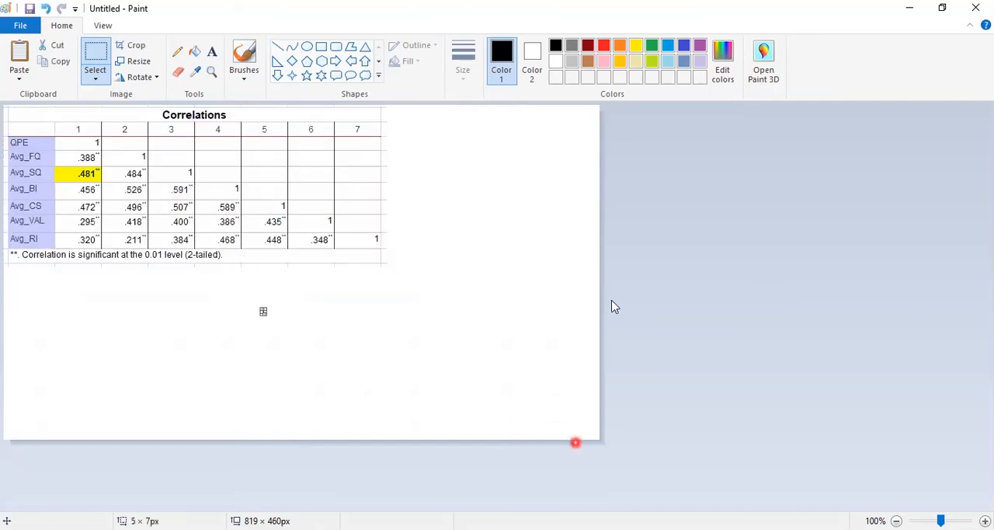
Step: Shrink the canvas width and height to the edges of the pasted correlation table
click(612, 356)
drag(601, 272, 383, 247)
drag(200, 440, 209, 264)
click(416, 353)
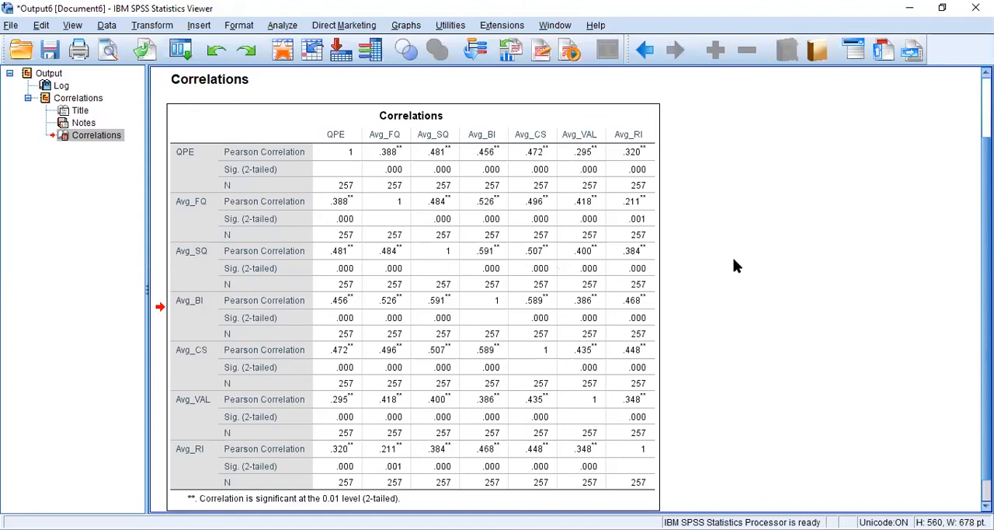
Step: Switch to the SPSS output viewer and deselect the Correlations table
click(733, 261)
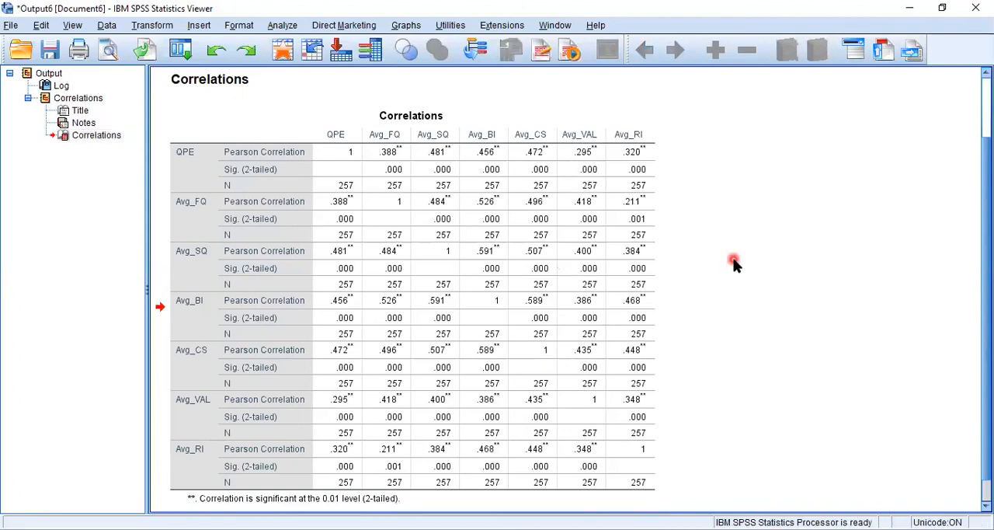